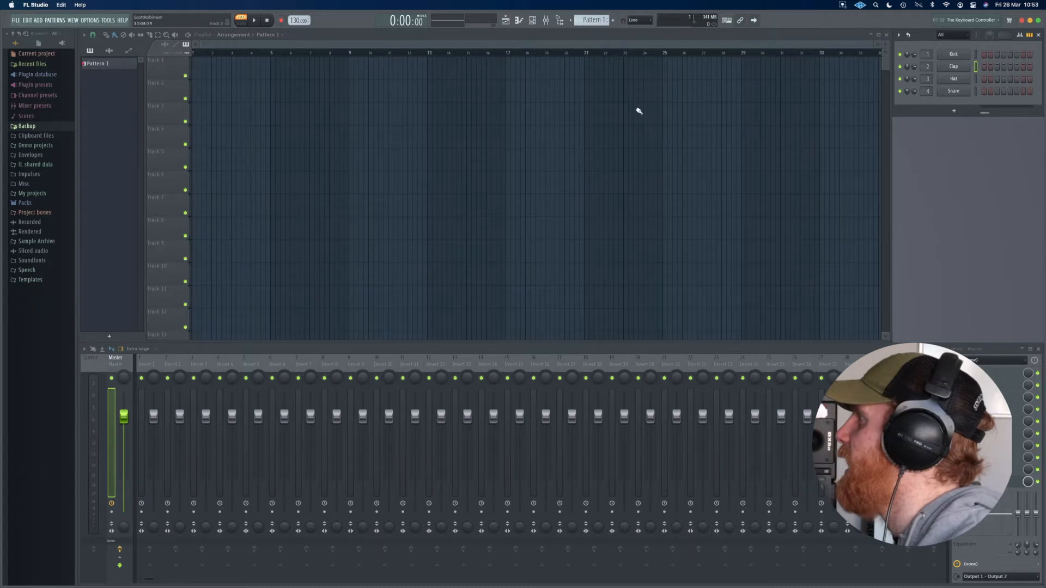
Add Pattern 2 and open Attack Hat 01 from the Drums (ModeAudio) Hi Hats pack in a new channel
left_click(612, 20)
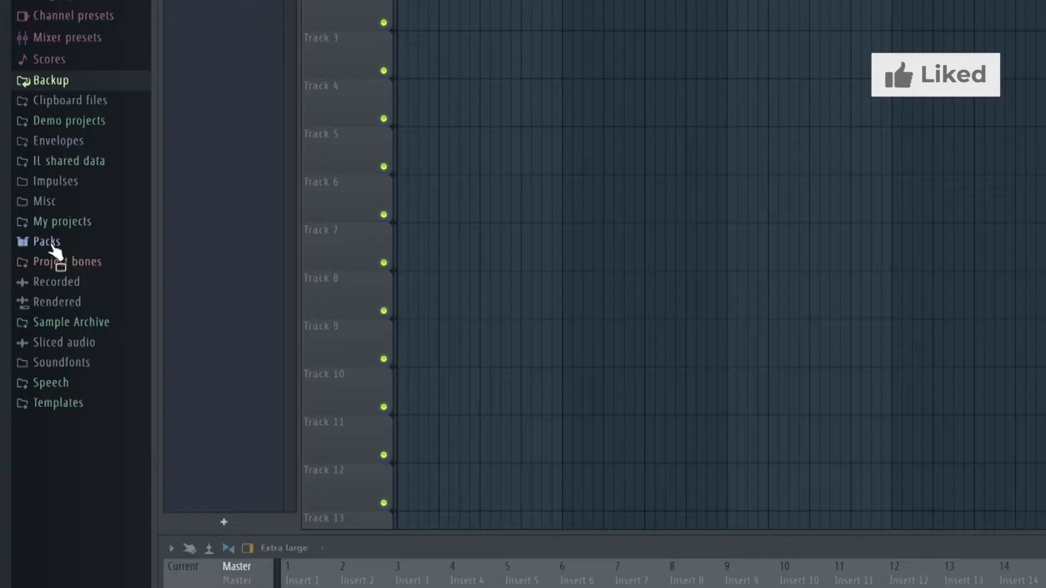
left_click(52, 244)
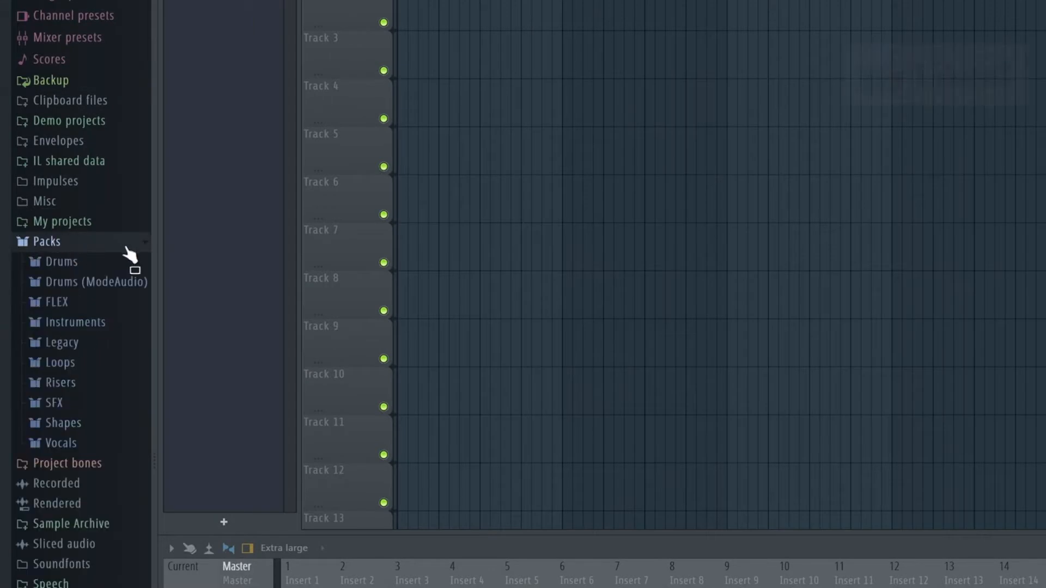
left_click(103, 281)
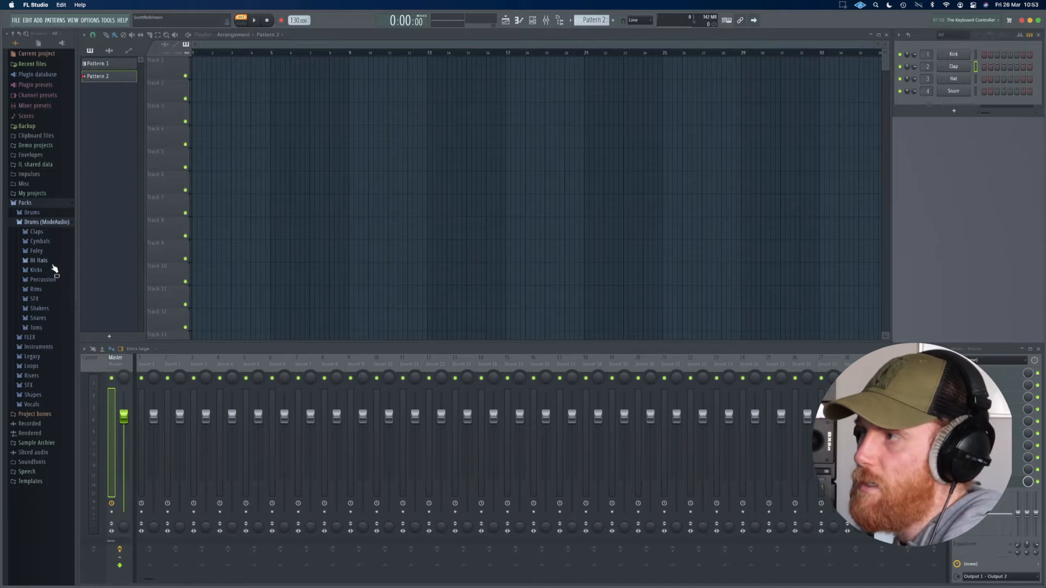
left_click(76, 362)
left_click(49, 272)
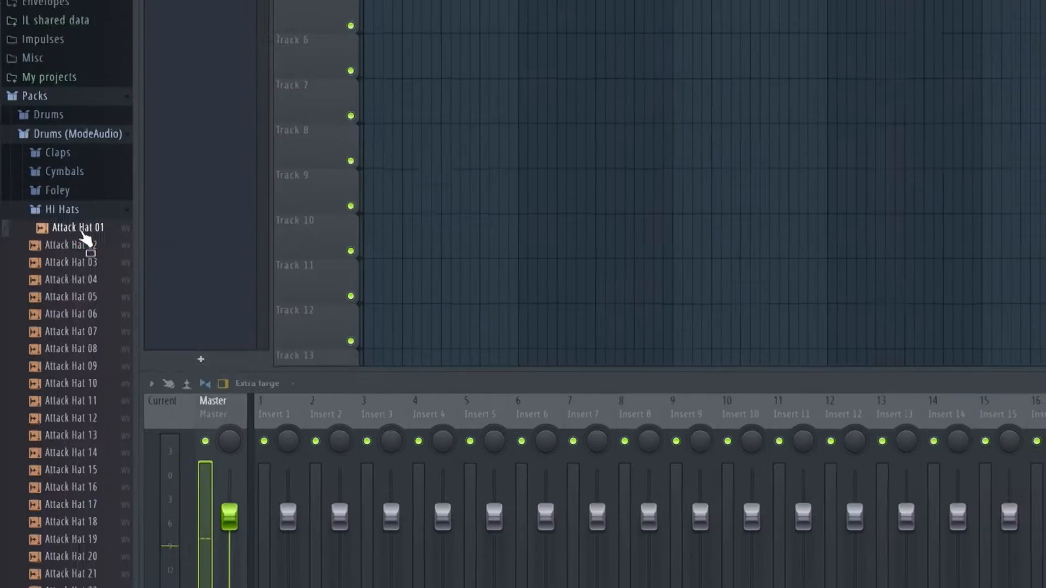
right_click(81, 231)
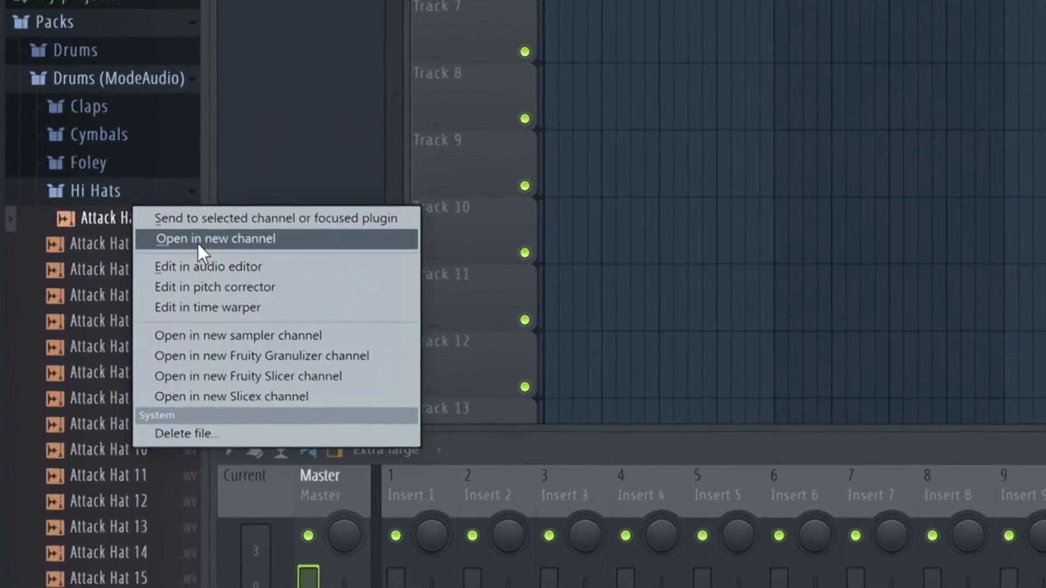
left_click(150, 240)
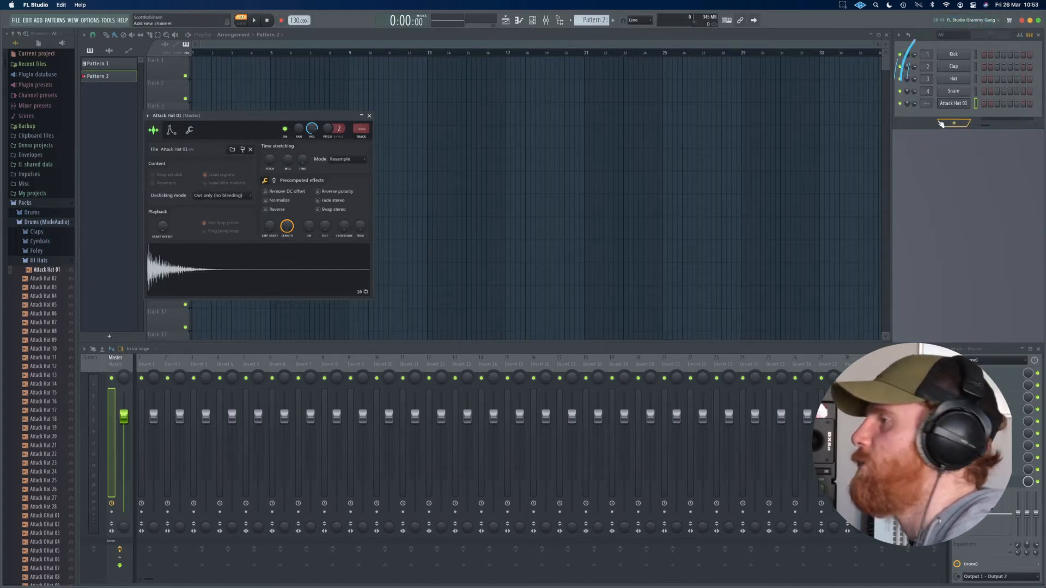
Enable the volume envelope of Attack Hat 01, reduce its attack to zero and audition the sample at C5
left_click_drag(270, 120, 534, 100)
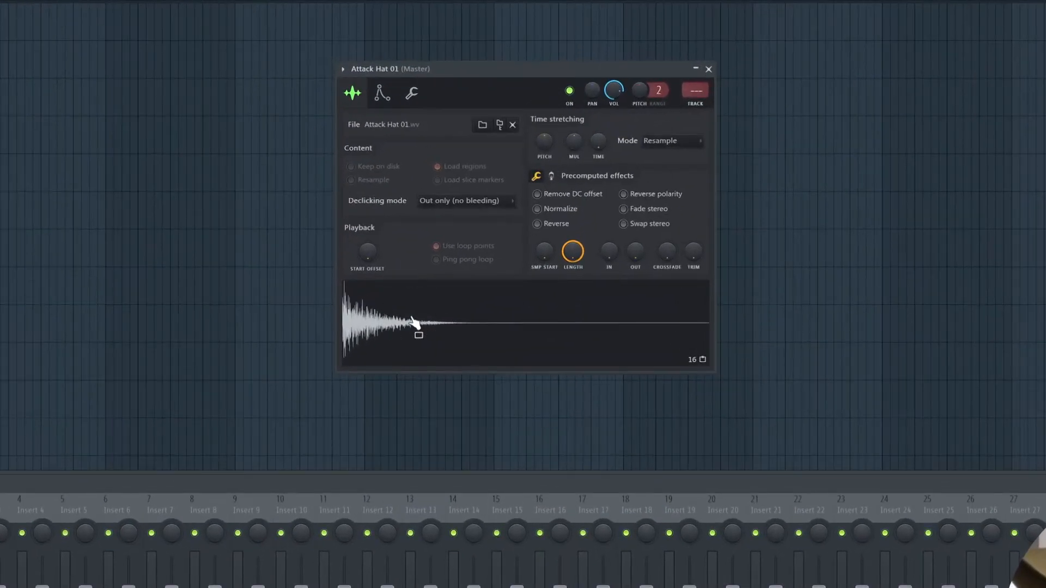
left_click(413, 322)
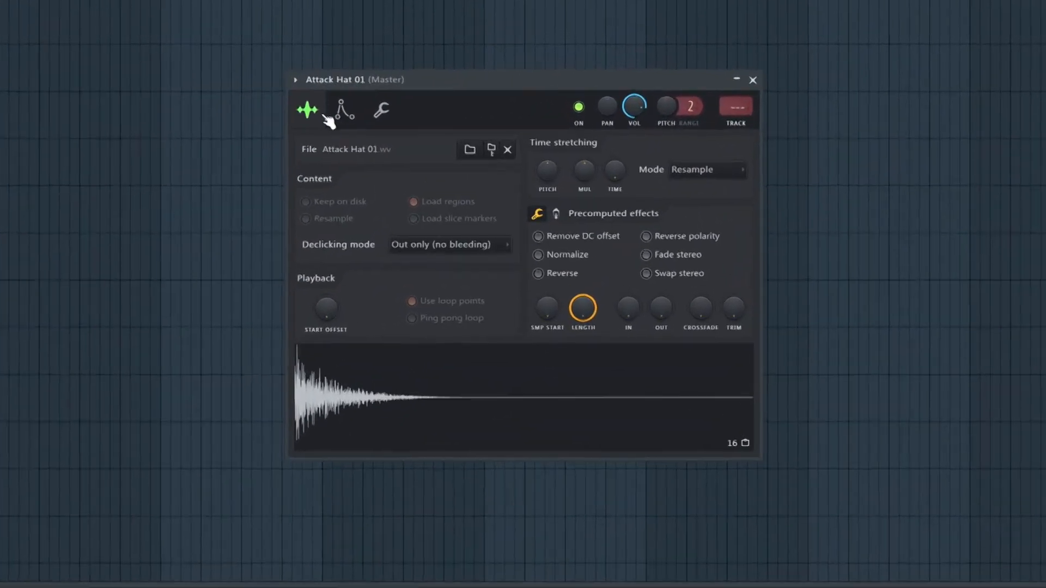
left_click(349, 111)
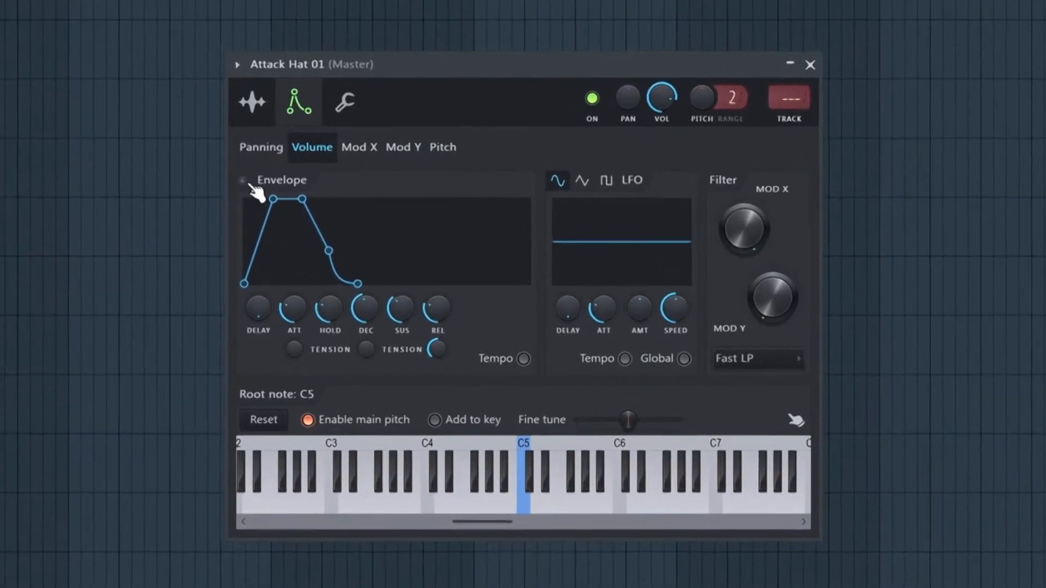
left_click(257, 186)
left_click(525, 509)
left_click(527, 508)
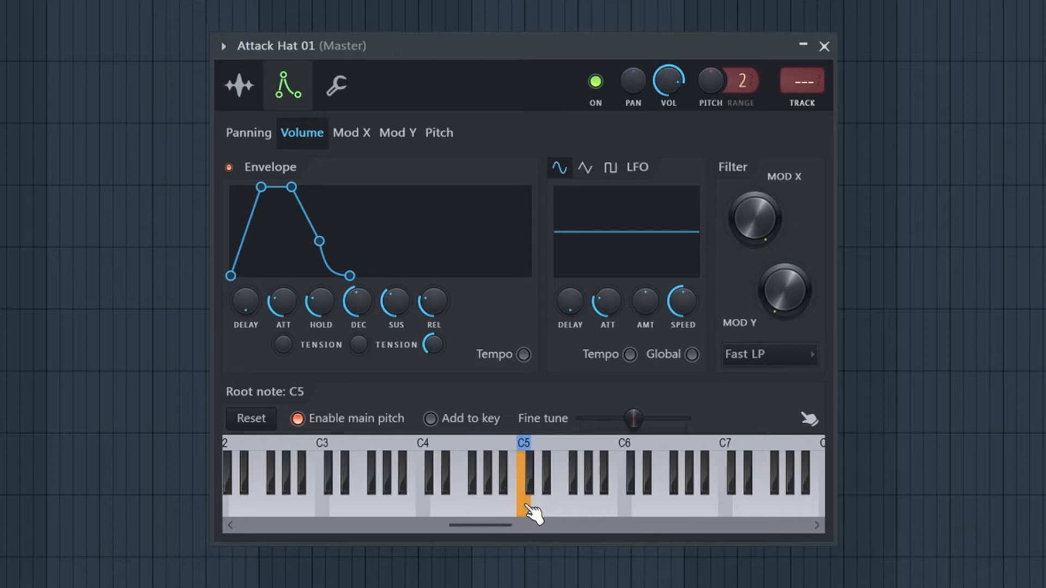
left_click(527, 507)
left_click_drag(280, 299, 280, 327)
left_click(524, 512)
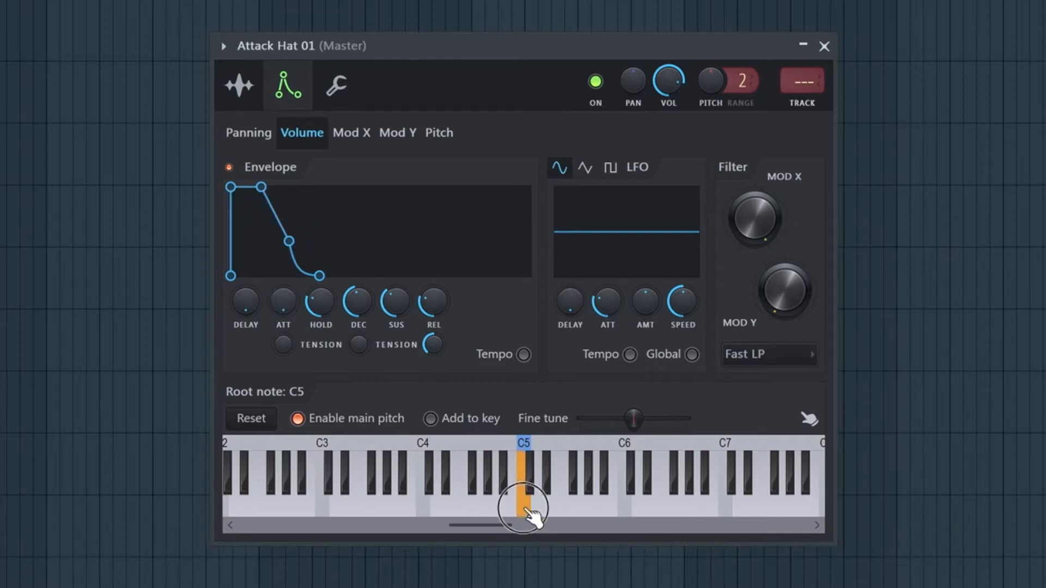
Reduce the volume envelope's hold to zero, shorten its decay and audition the hat at C5
left_click_drag(358, 301, 352, 335)
left_click_drag(310, 307, 311, 360)
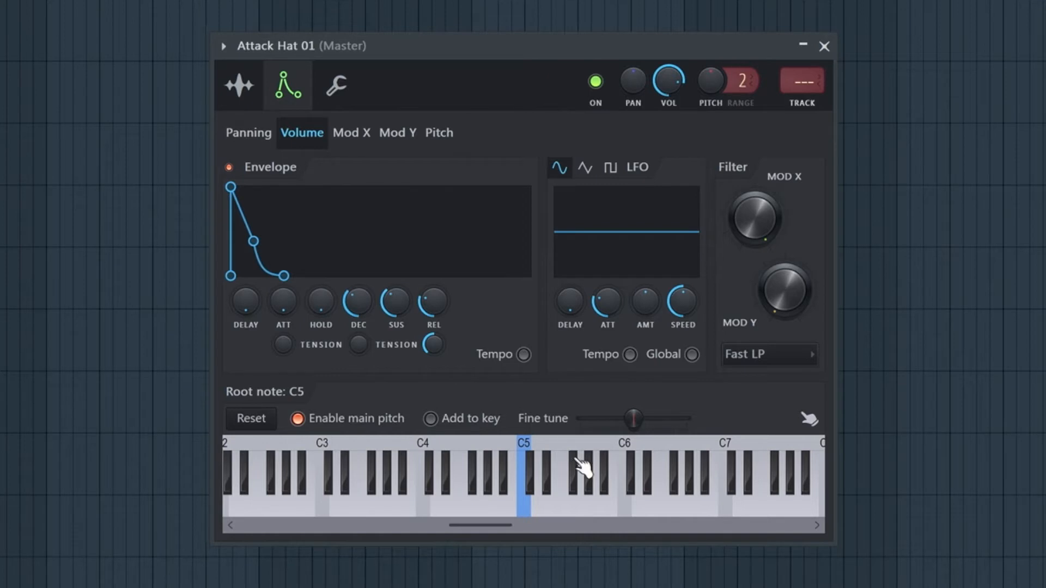
left_click(529, 504)
left_click(528, 504)
Fine-tune the volume envelope with a slightly longer decay and a shorter release, auditioning the hat at C5
mouse_move(358, 303)
left_mouse_down()
mouse_move(358, 294)
mouse_move(360, 313)
left_mouse_up()
left_click_drag(434, 302, 434, 313)
left_click(526, 509)
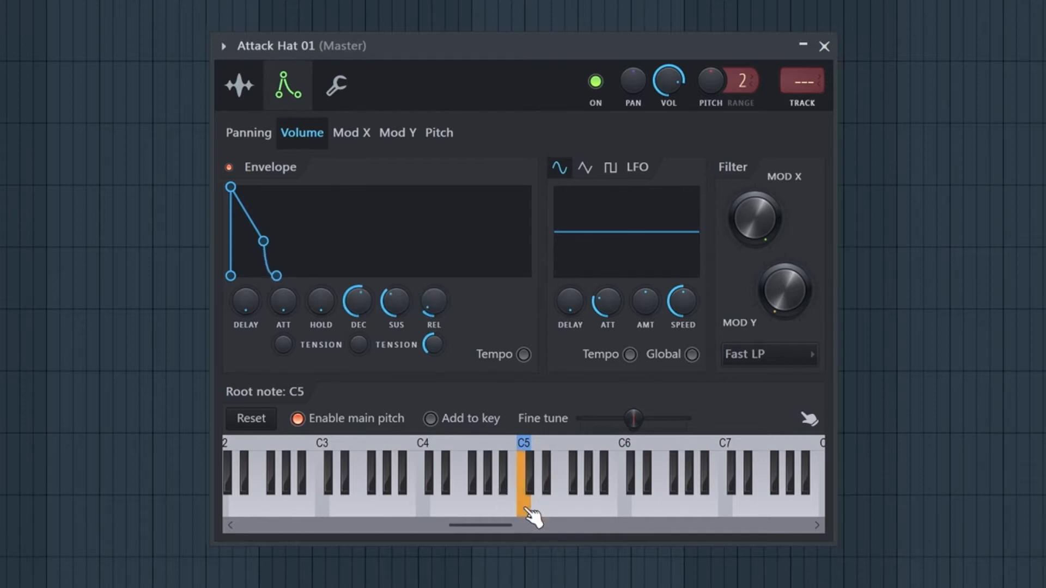
left_click(526, 509)
left_click(526, 510)
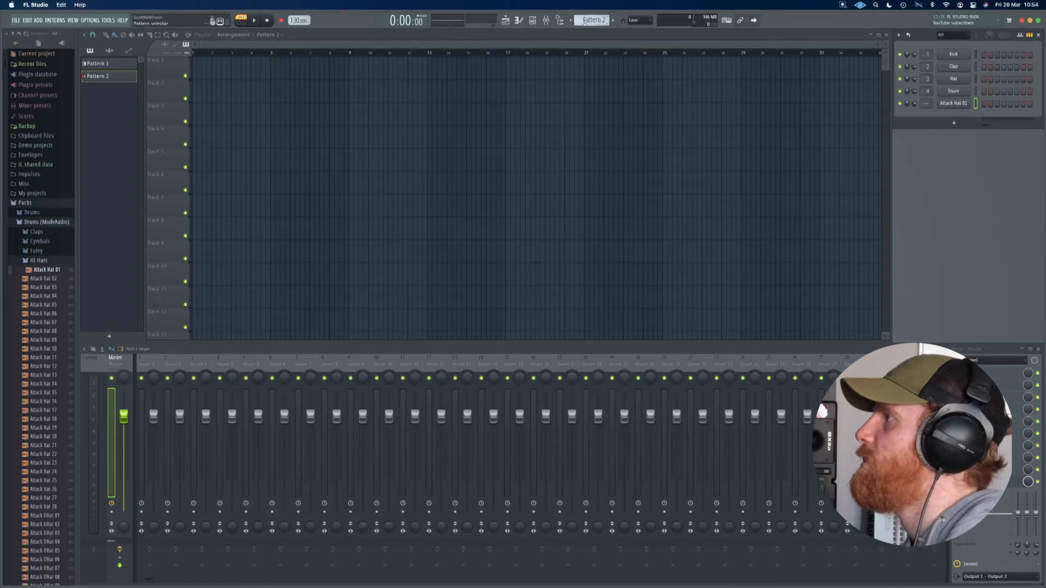
Place Pattern 2 on Track 1 at bar 1 of the playlist and leave playback in pattern mode
left_click(201, 68)
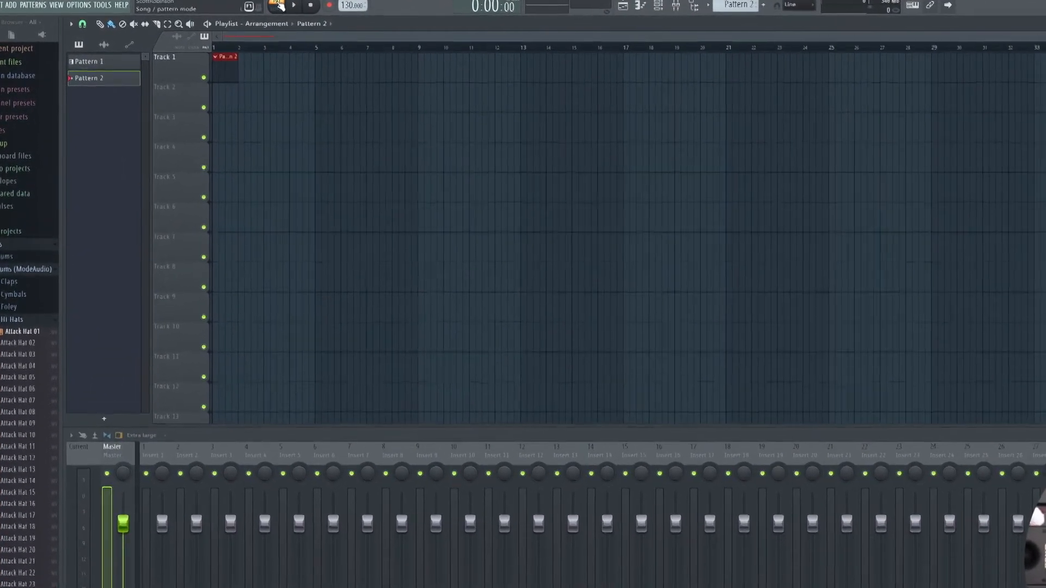
left_click(270, 6)
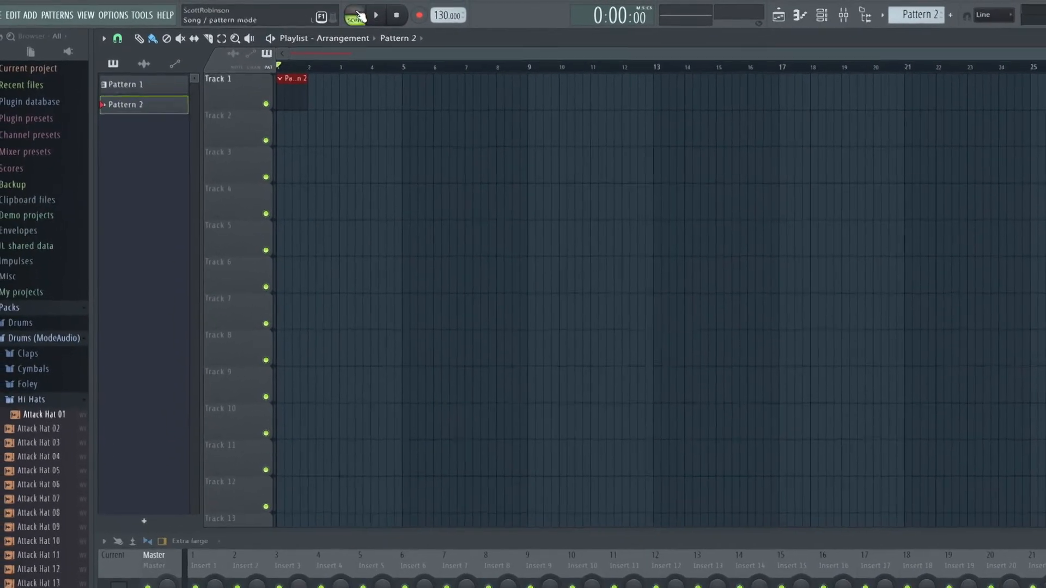
left_click(347, 13)
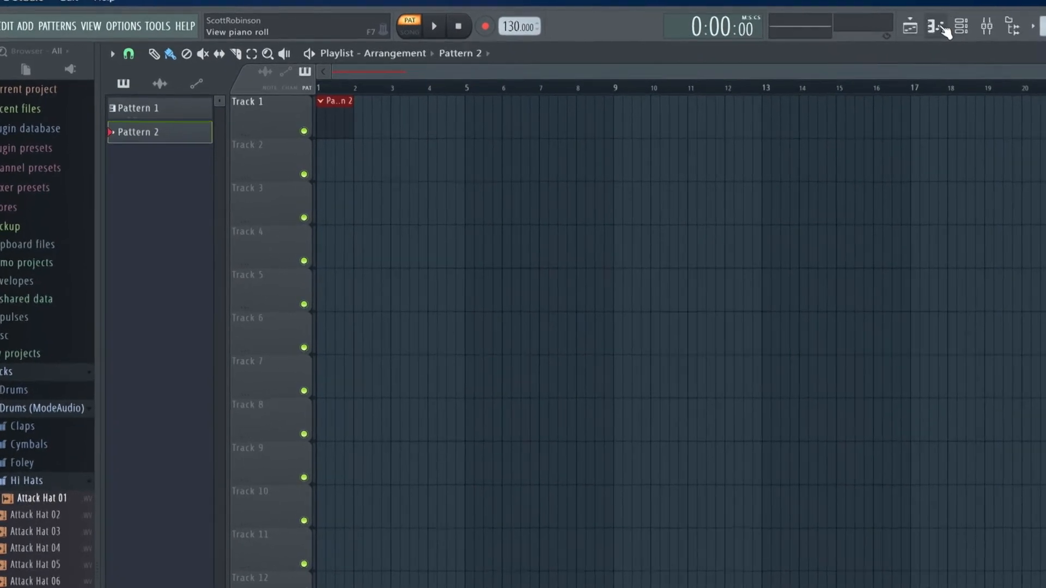
Open the piano roll for the Attack Hat 01 channel and audition the A4 key
left_click(932, 28)
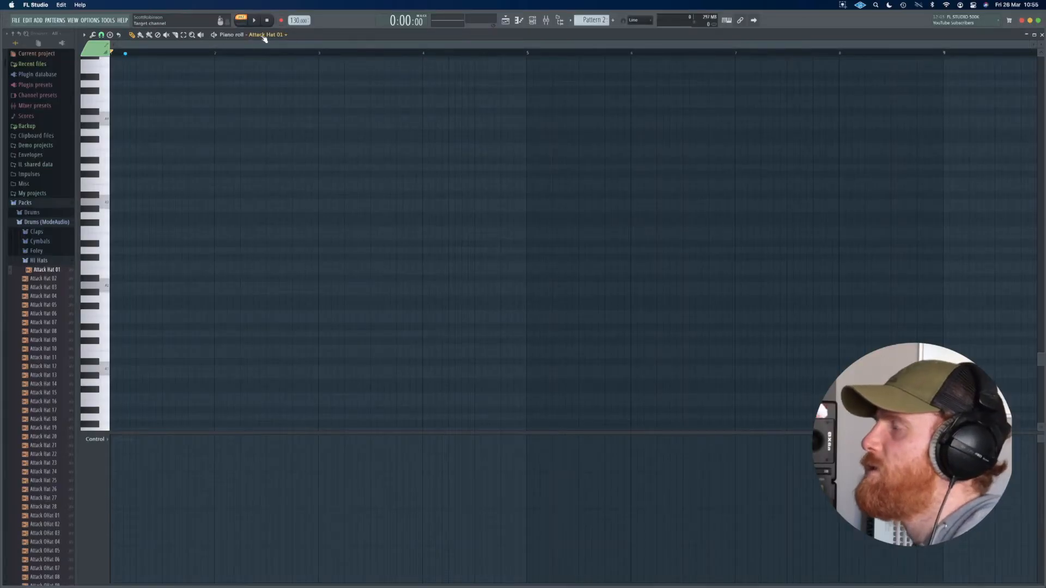
left_click(265, 35)
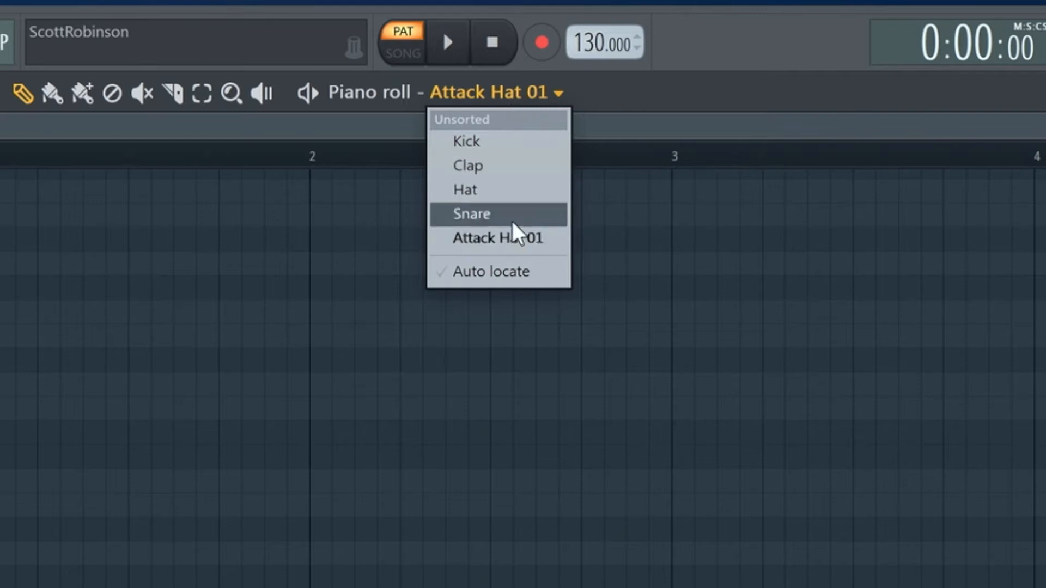
left_click(514, 238)
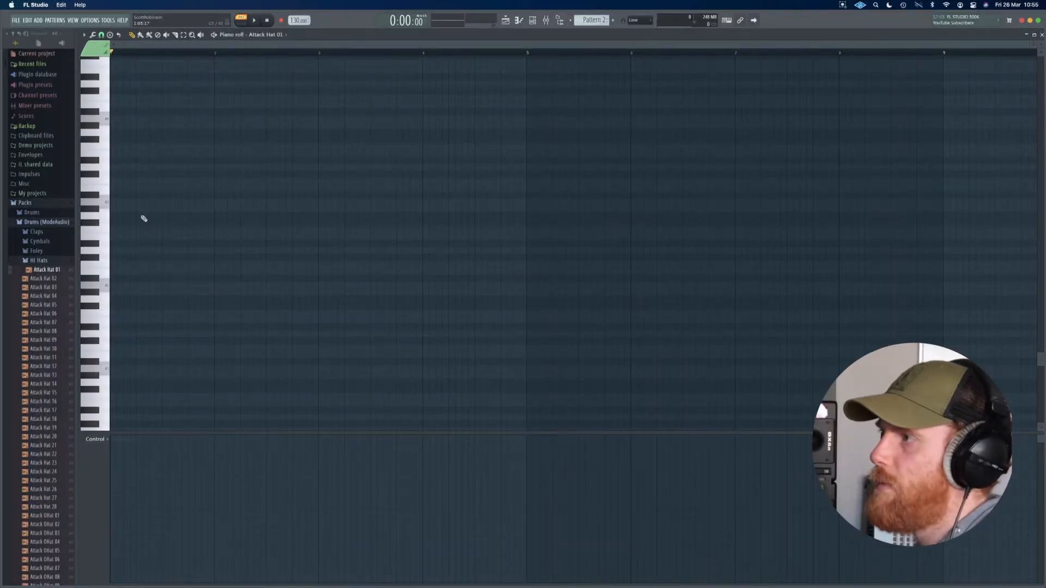
scroll(140, 215, "down", 3)
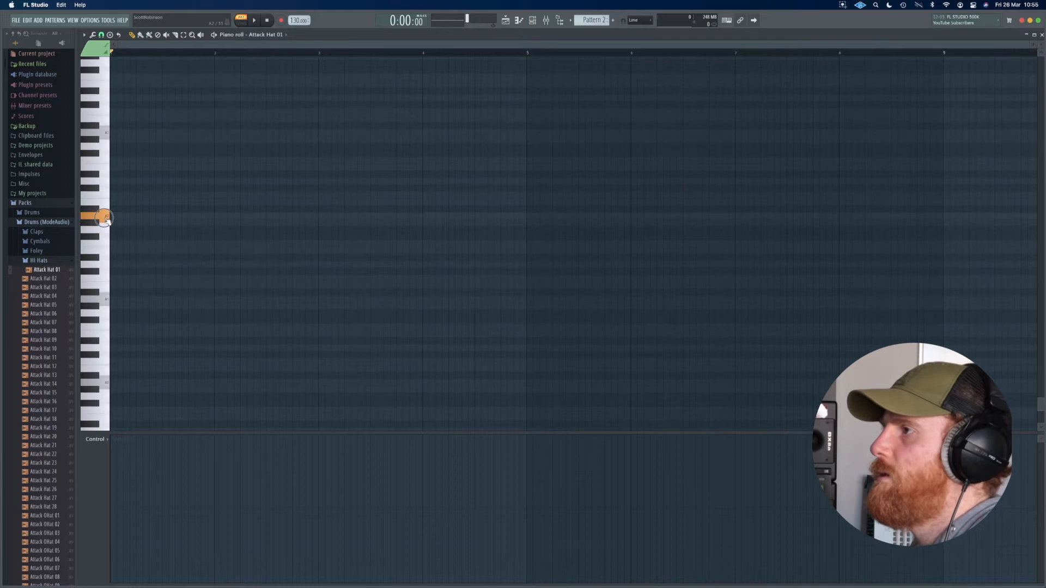
scroll(134, 179, "down", 2)
left_click(103, 170)
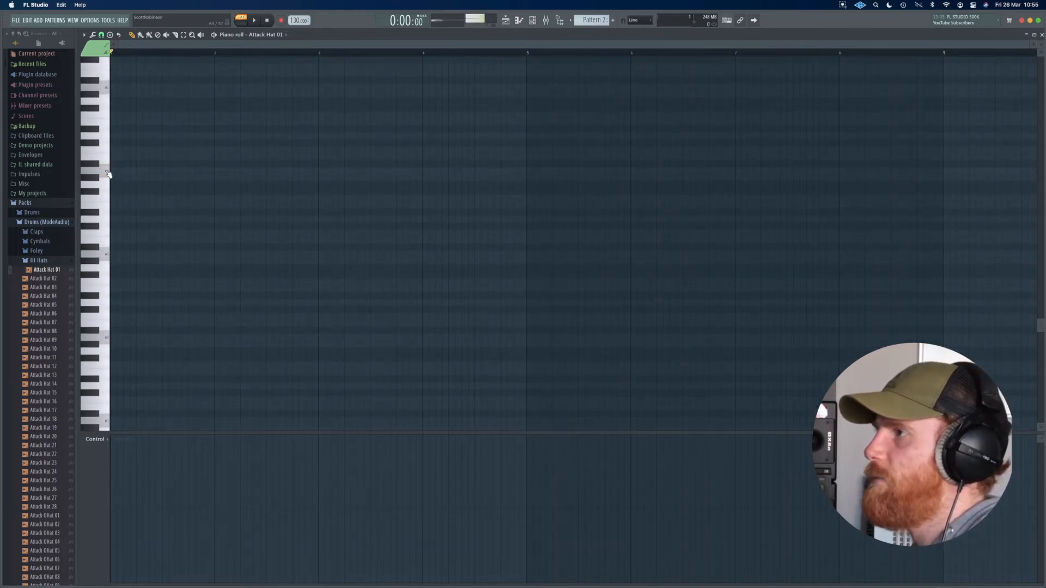
left_click(105, 170)
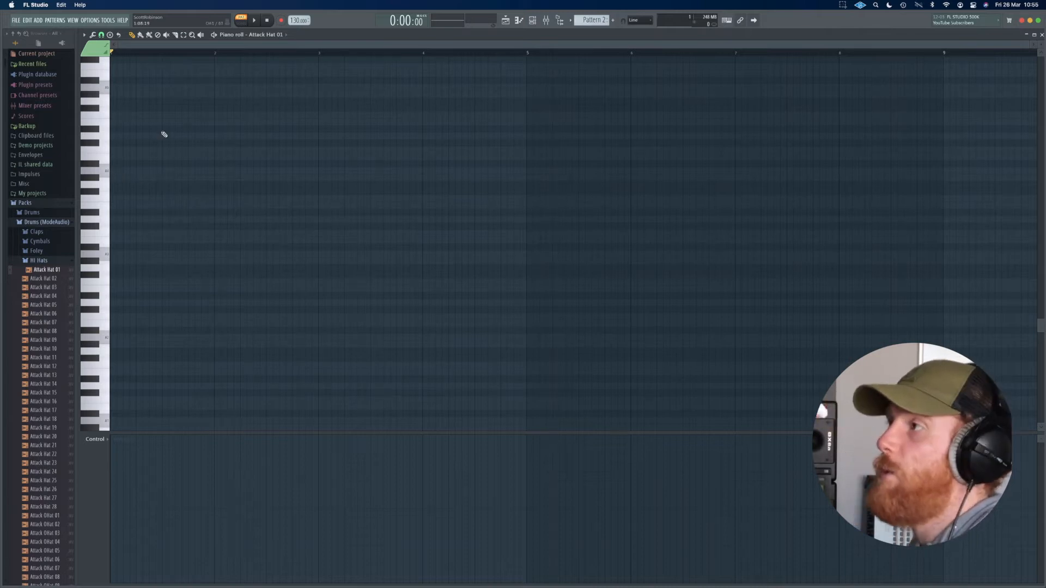
Set the piano roll snap to 1/4 step, paint seven back-to-back A4 notes from the start of bar 1 and play them
left_click(102, 36)
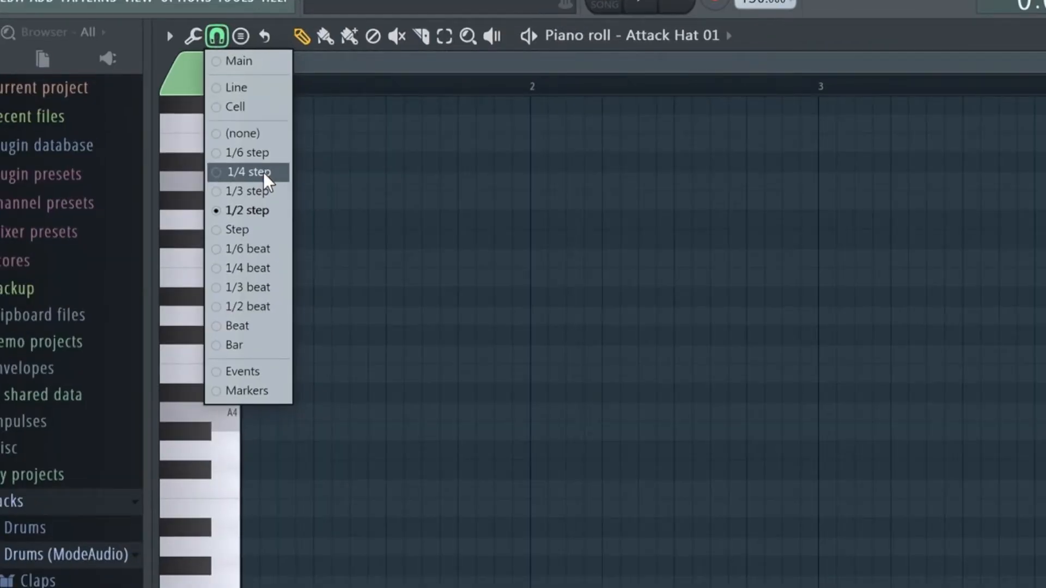
left_click(264, 172)
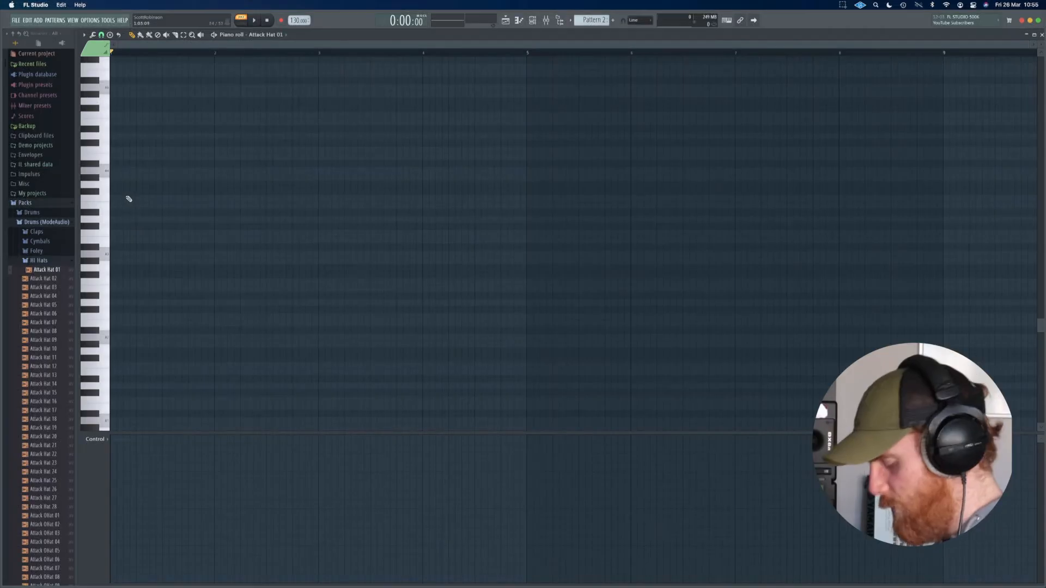
left_click_drag(116, 172, 197, 175)
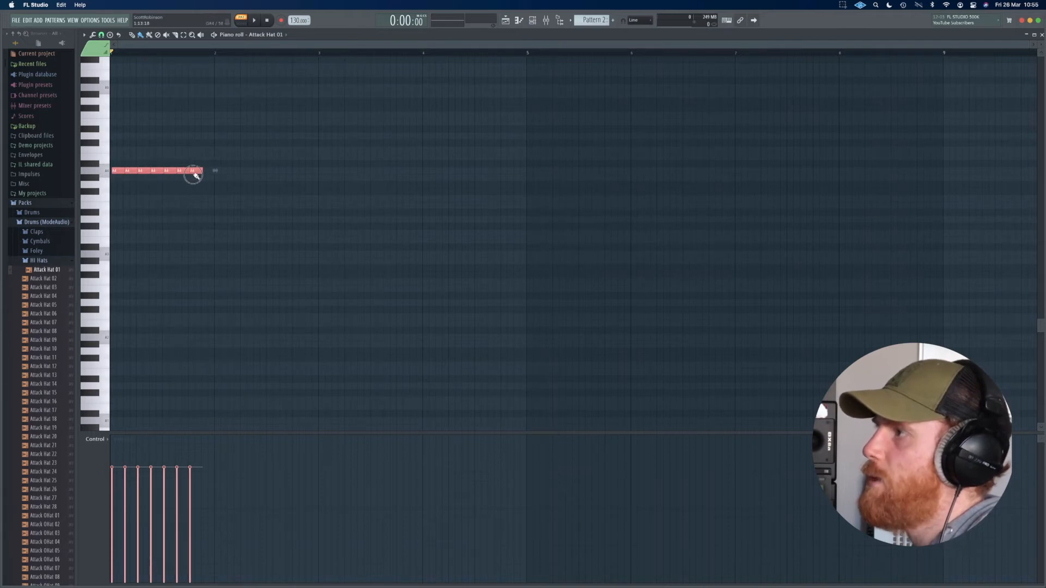
scroll(198, 178, "up", 5)
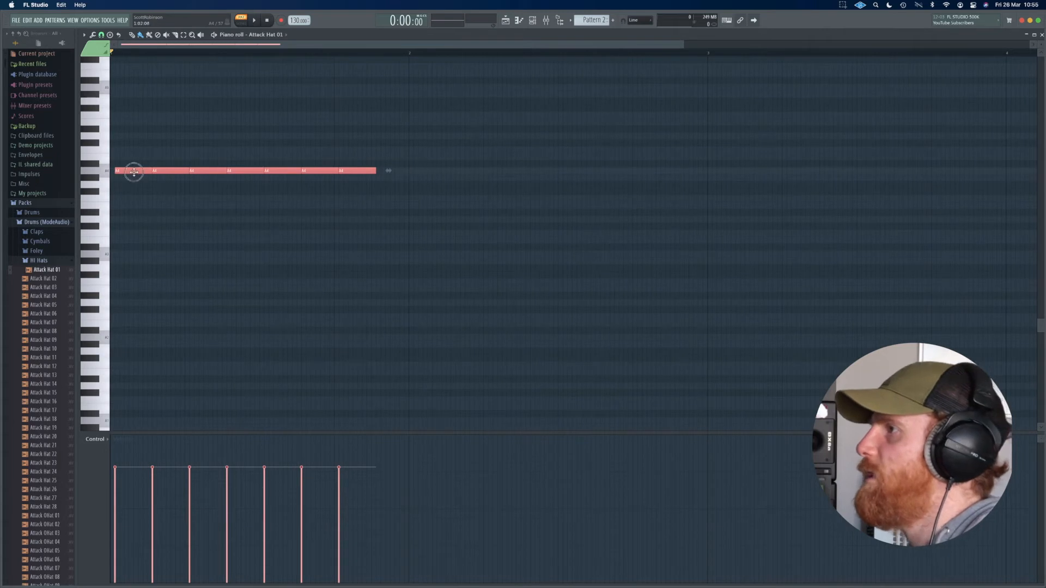
left_click_drag(134, 172, 131, 172)
left_click(224, 213)
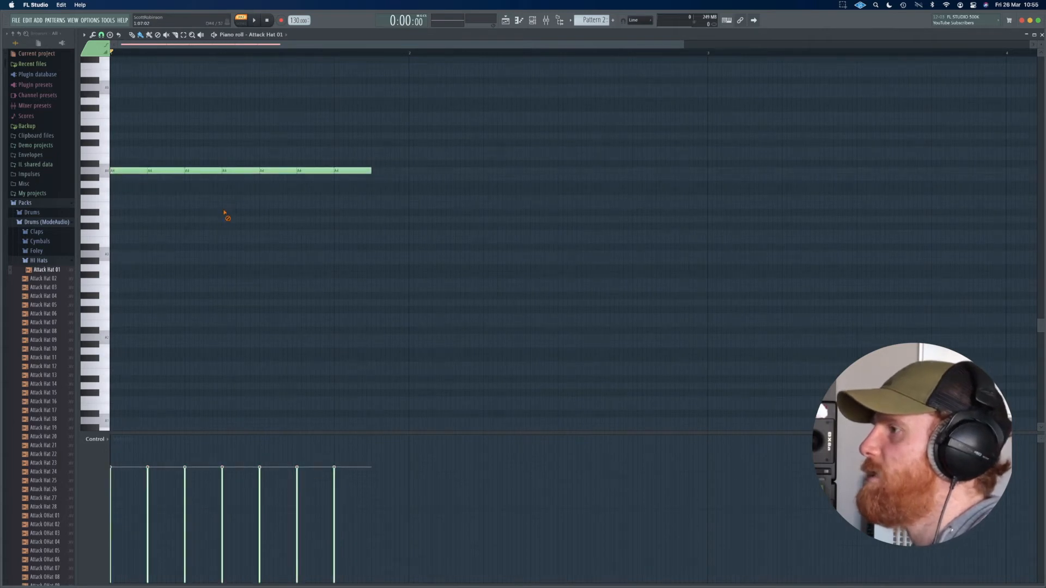
key("space")
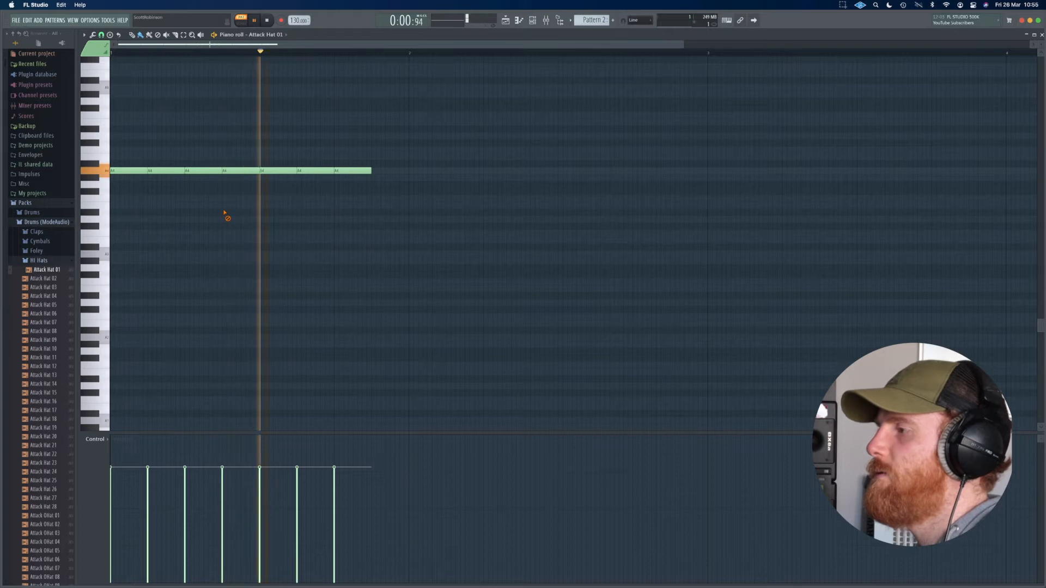
key("space")
Lower the velocity of the fifth hi-hat note
scroll(263, 188, "down", 8)
scroll(264, 189, "up", 8)
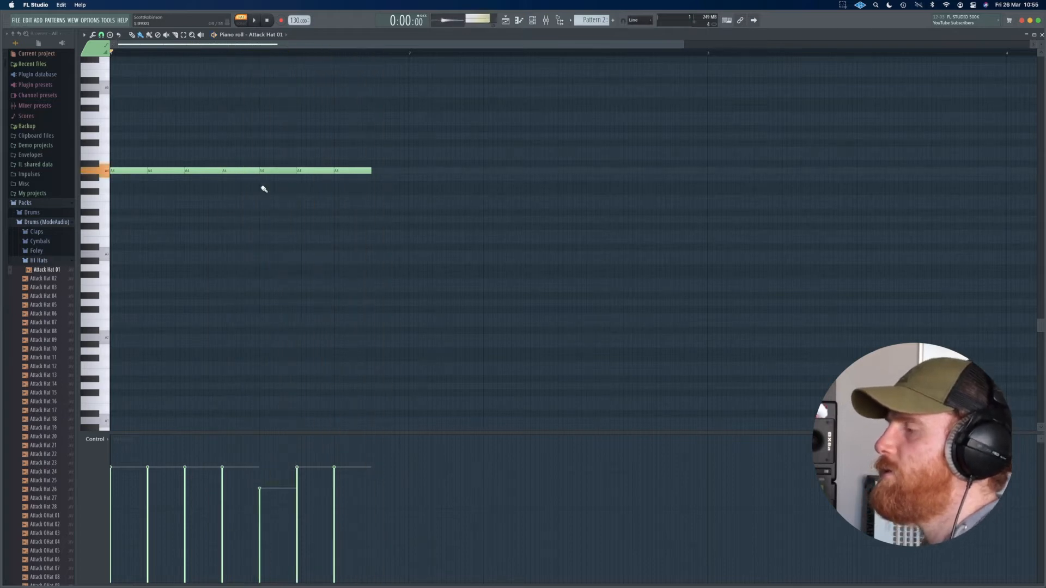
scroll(264, 188, "down", 3)
scroll(263, 187, "down", 1)
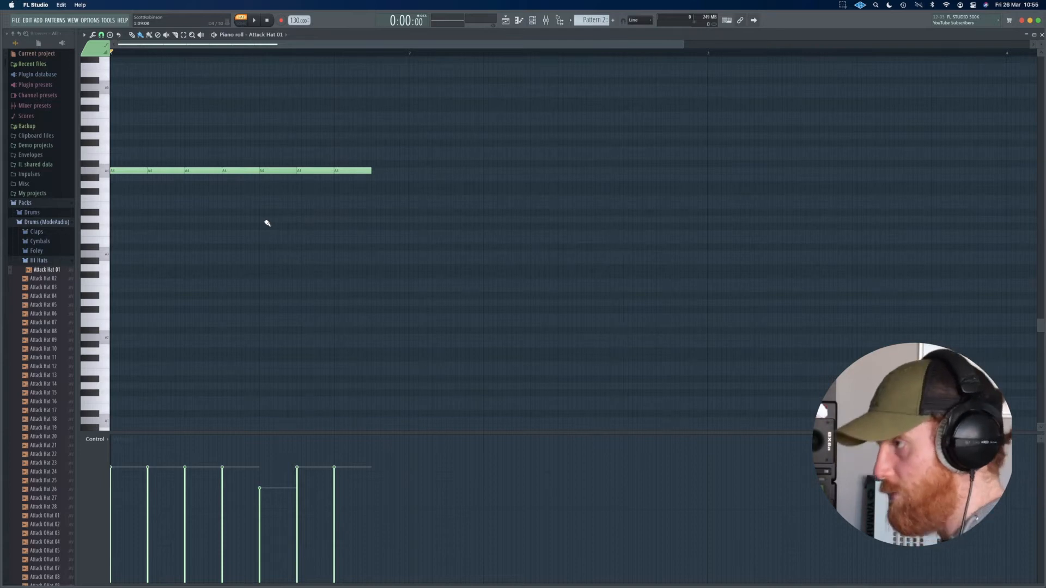
scroll(267, 190, "up", 6)
scroll(266, 190, "down", 4)
scroll(265, 190, "up", 2)
scroll(267, 189, "down", 4)
Raise the velocities of the first and sixth notes, lower those of the third and seventh, and play the pattern
left_click(185, 483)
left_click(121, 450)
left_click(297, 453)
left_click(337, 461)
left_click_drag(337, 461, 341, 473)
key("space")
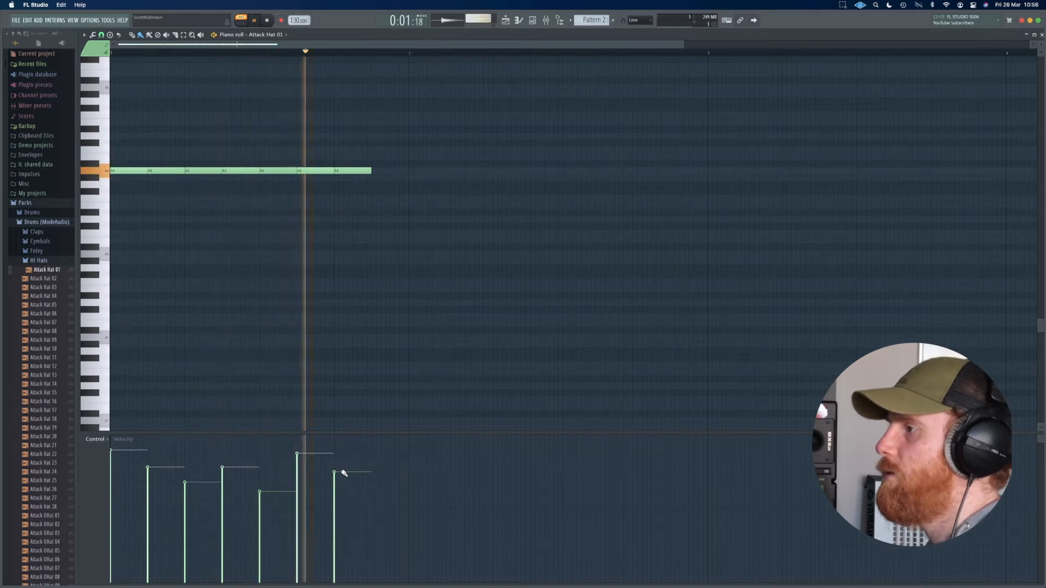
key("space")
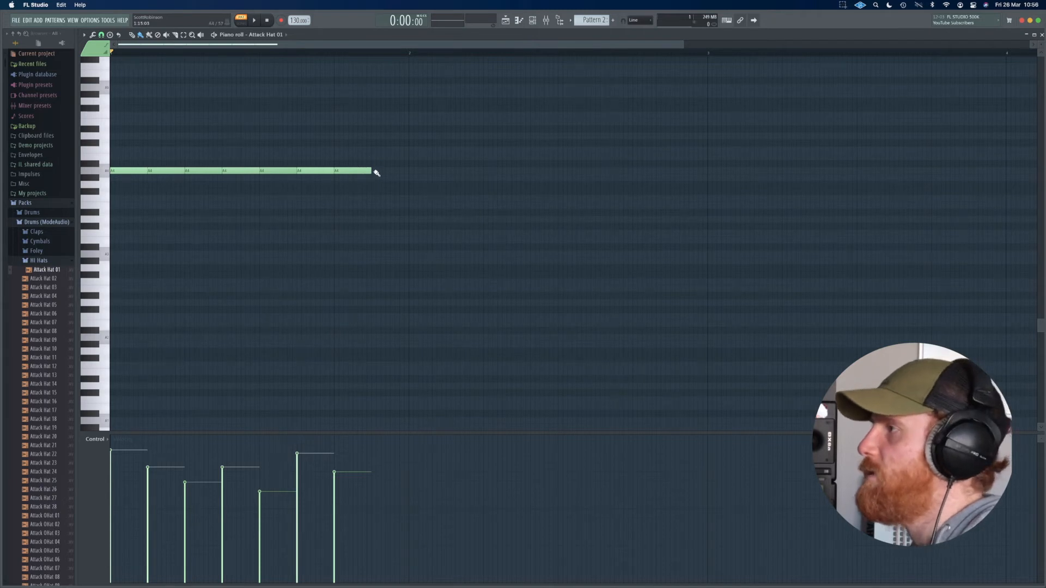
Paint a roll of 1/4-step A4 notes directly after the seventh note, near the end of bar 1
left_click(376, 172)
mouse_move(389, 175)
left_mouse_down()
mouse_move(374, 175)
mouse_move(407, 173)
mouse_move(380, 172)
left_mouse_up()
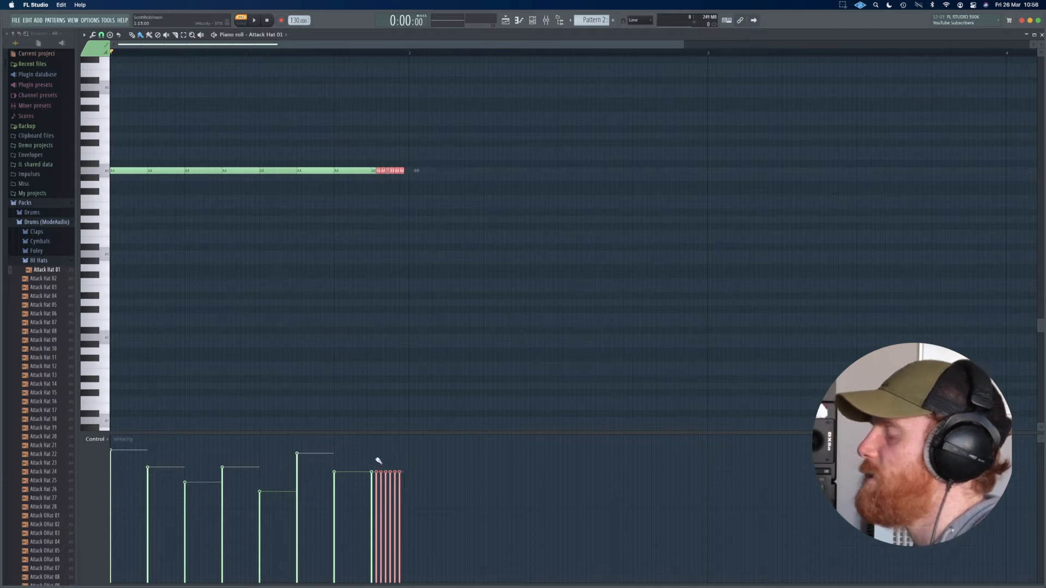
left_click(384, 364, "super")
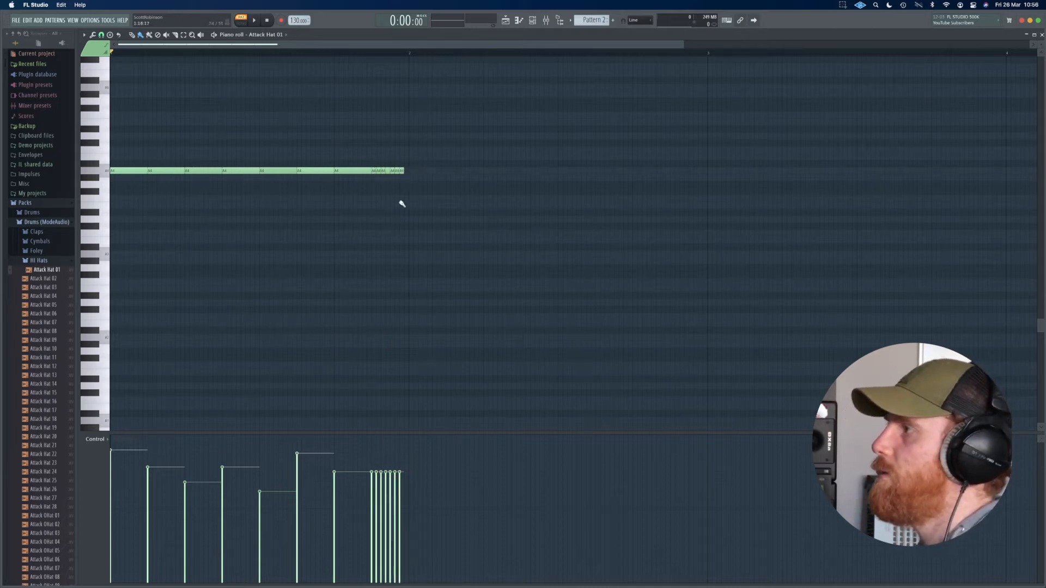
Vary the velocities of the seven roll notes at the end of bar 1, making the last one loudest, and play the pattern
left_click_drag(386, 464, 386, 473)
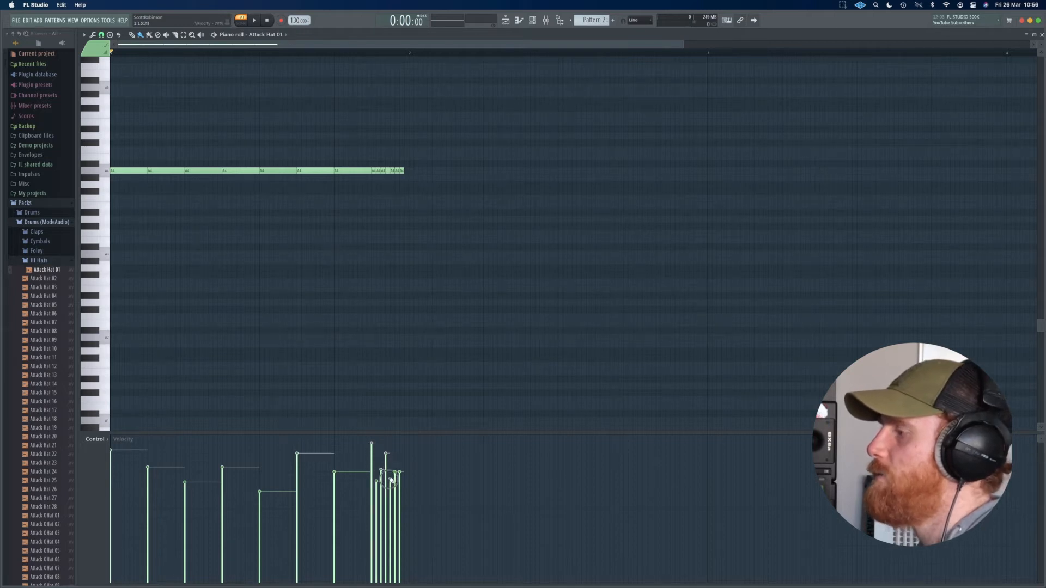
key("space")
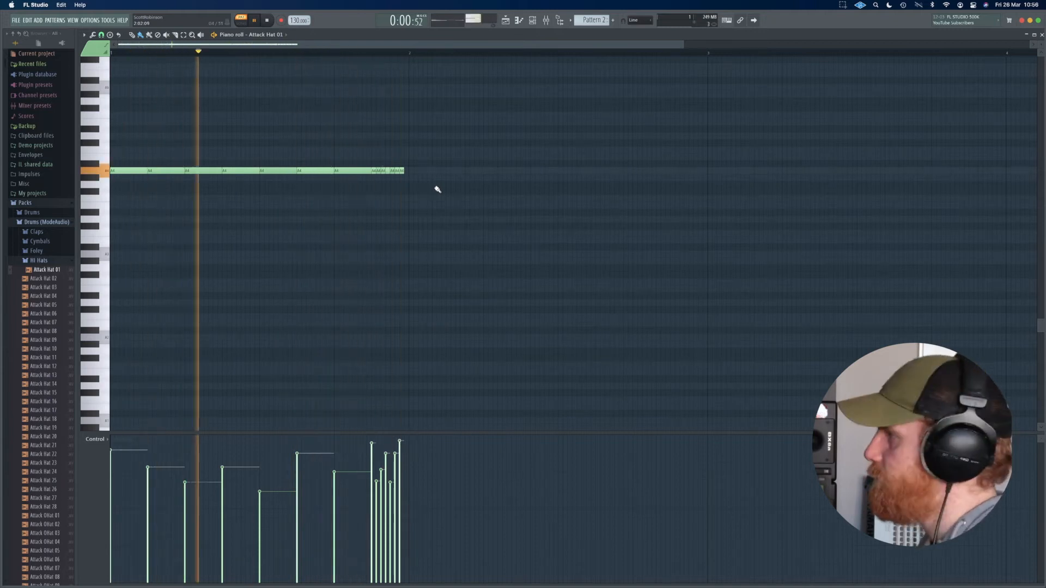
key("space")
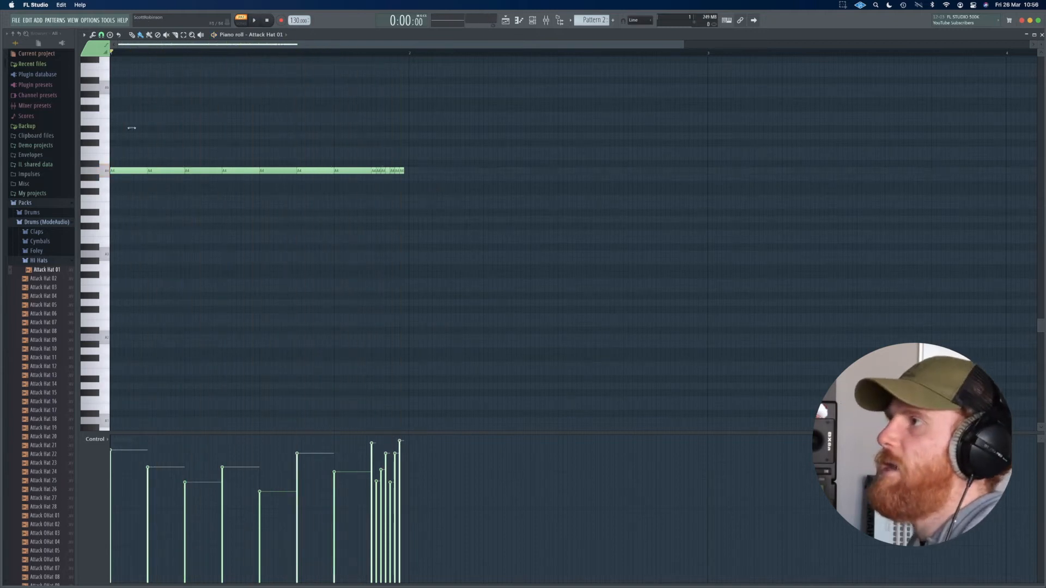
Set the piano roll snap to (none) and nudge the second and fifth roll notes slightly late off the grid
left_click(102, 34)
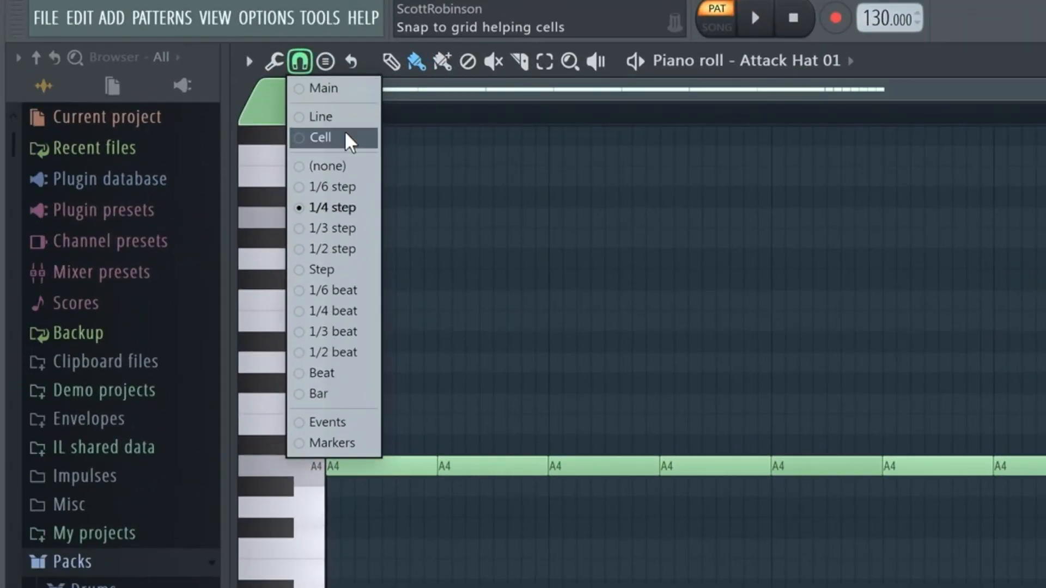
left_click(329, 166)
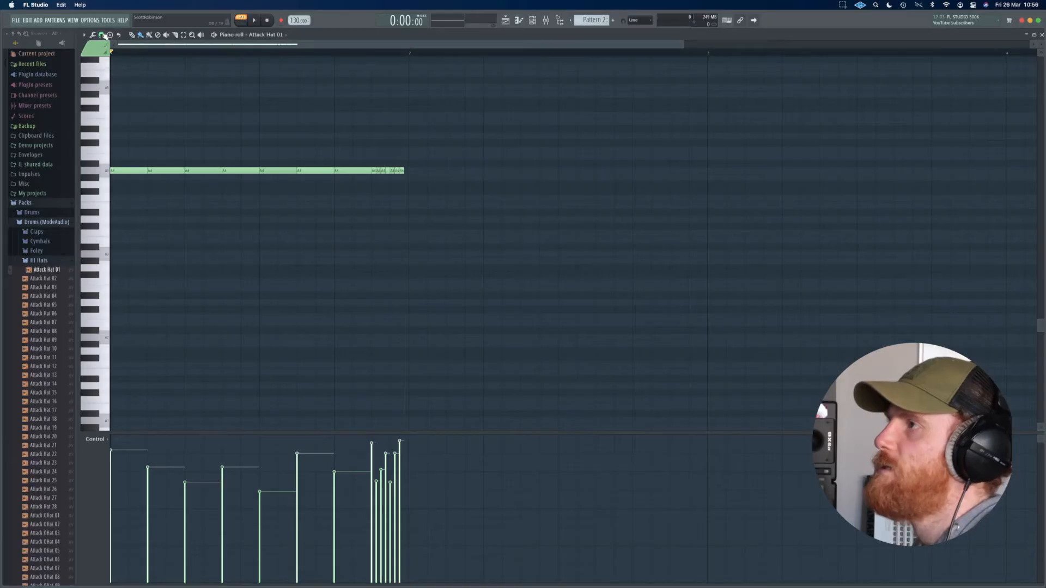
left_click(102, 35)
left_click(108, 70)
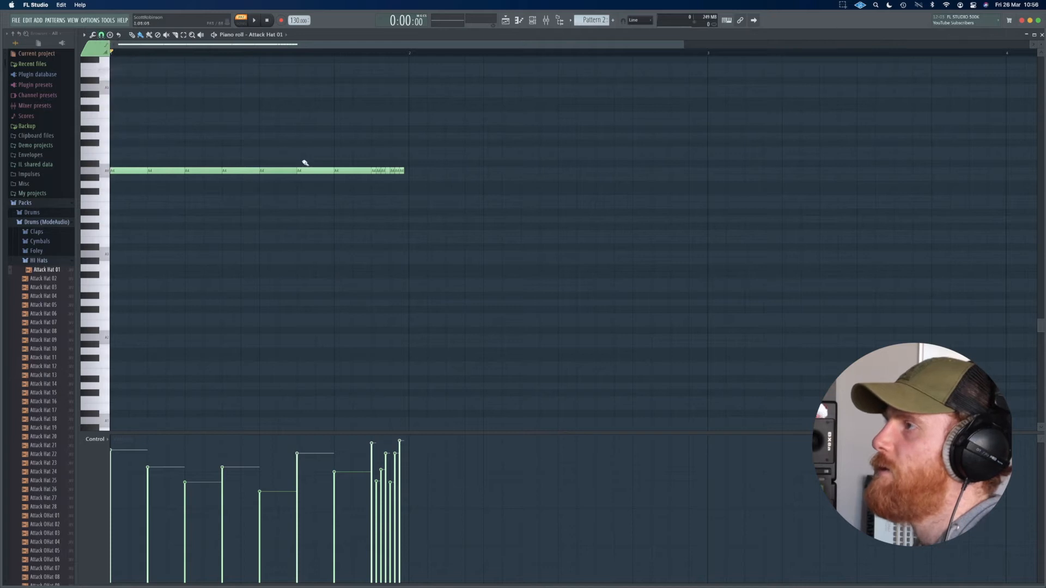
scroll(387, 173, "up", 3, "ctrl")
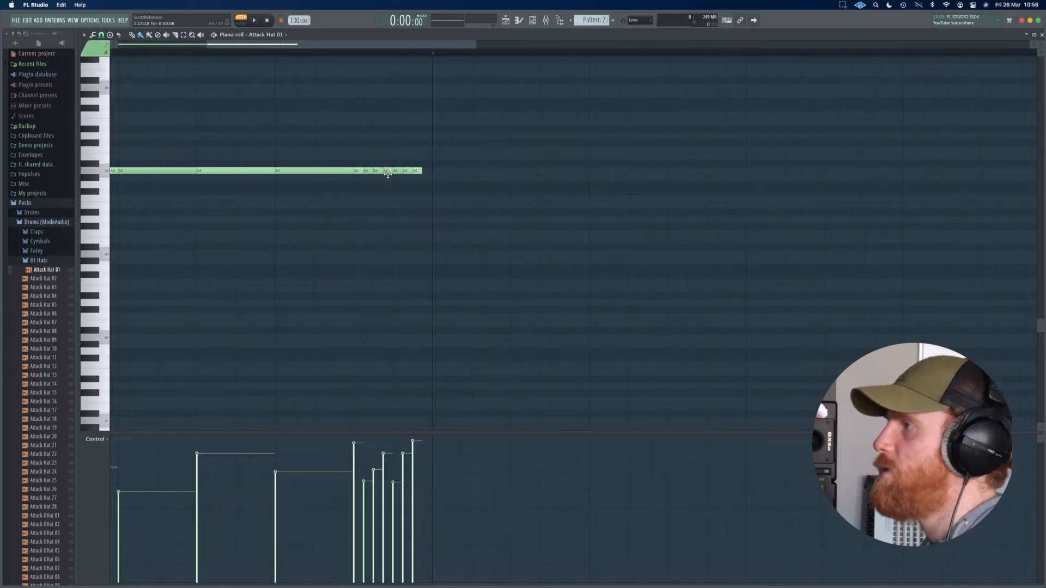
left_click(388, 172)
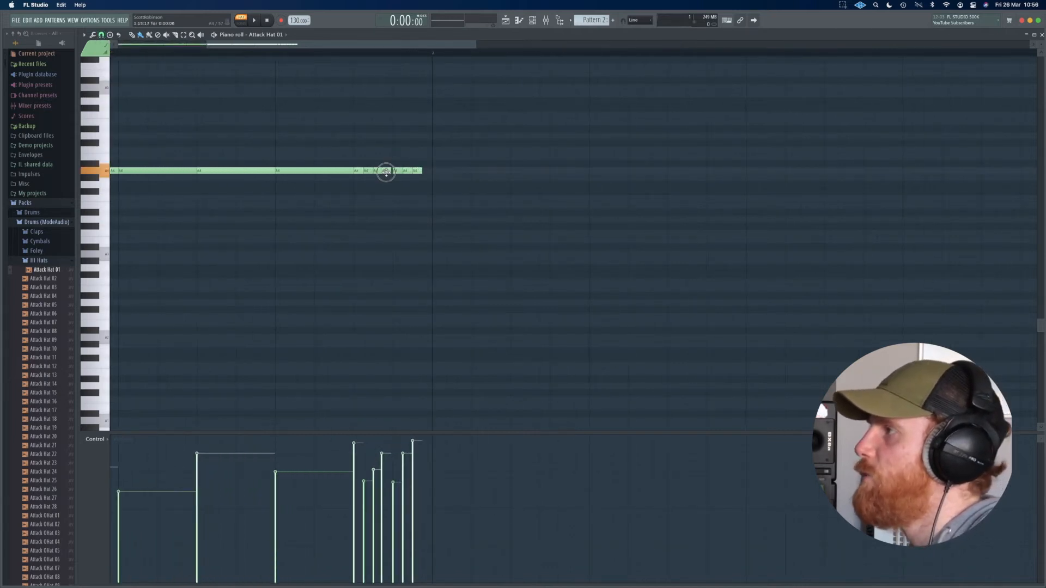
left_click_drag(388, 173, 370, 172)
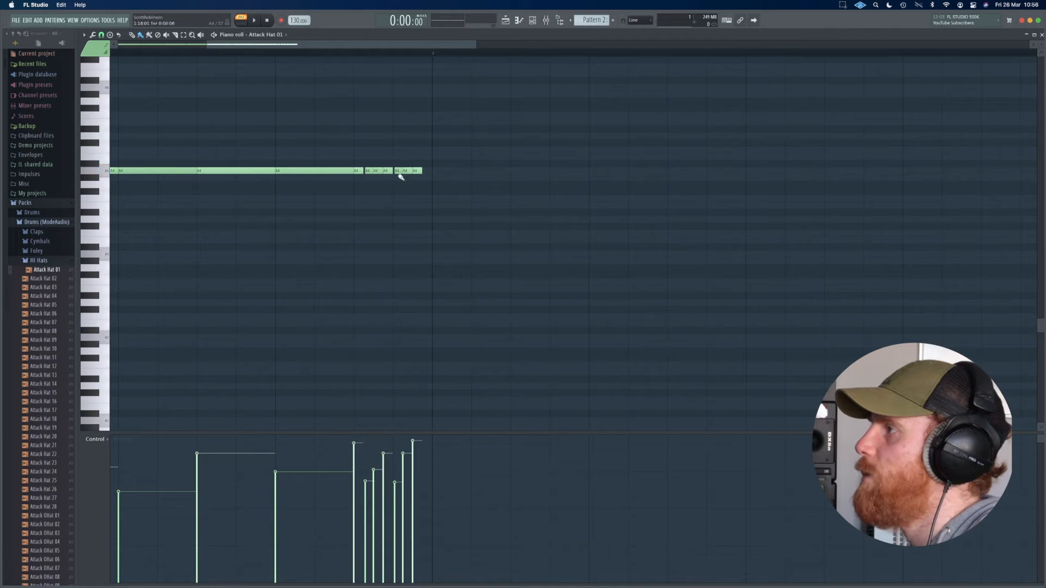
Nudge the second, fourth and sixth long hi-hat notes of bar 1 slightly late off the grid
scroll(327, 201, "left", 4)
scroll(327, 201, "down", 2)
scroll(327, 201, "left", 2)
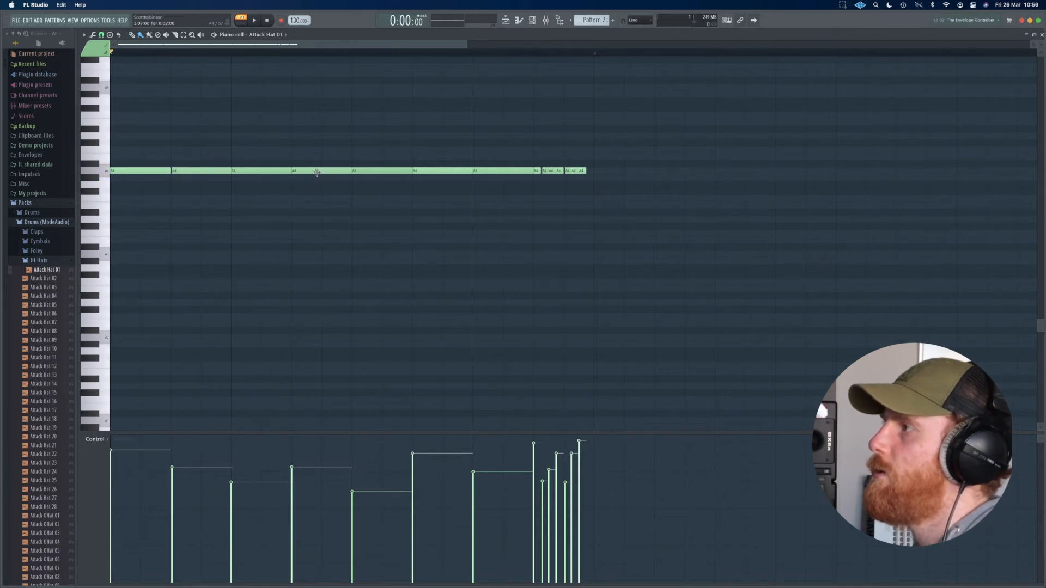
Play the humanized bar 1 pattern and set the piano roll snap to 1/4 step
key("space")
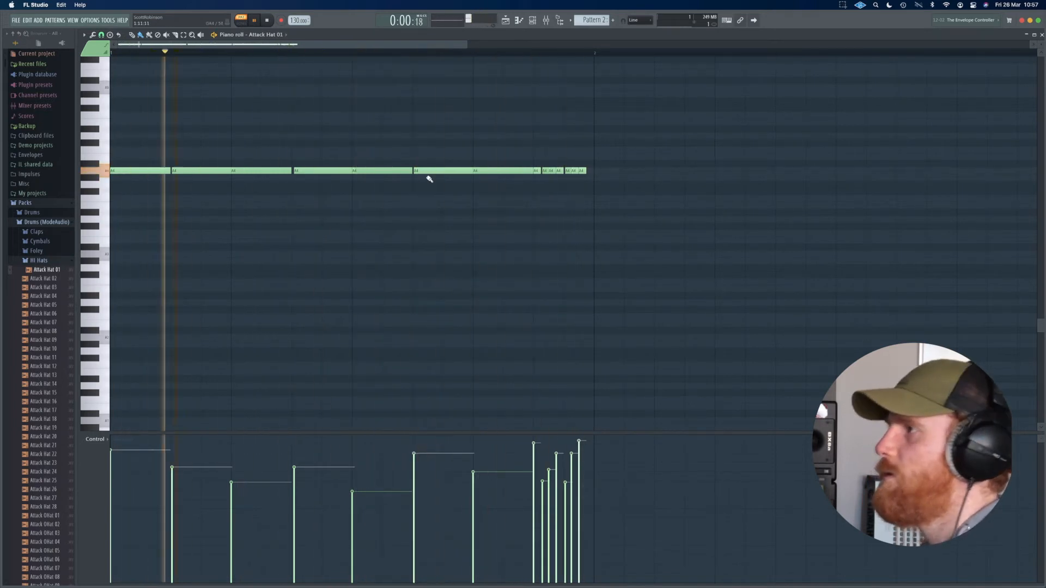
scroll(428, 180, "down", 2)
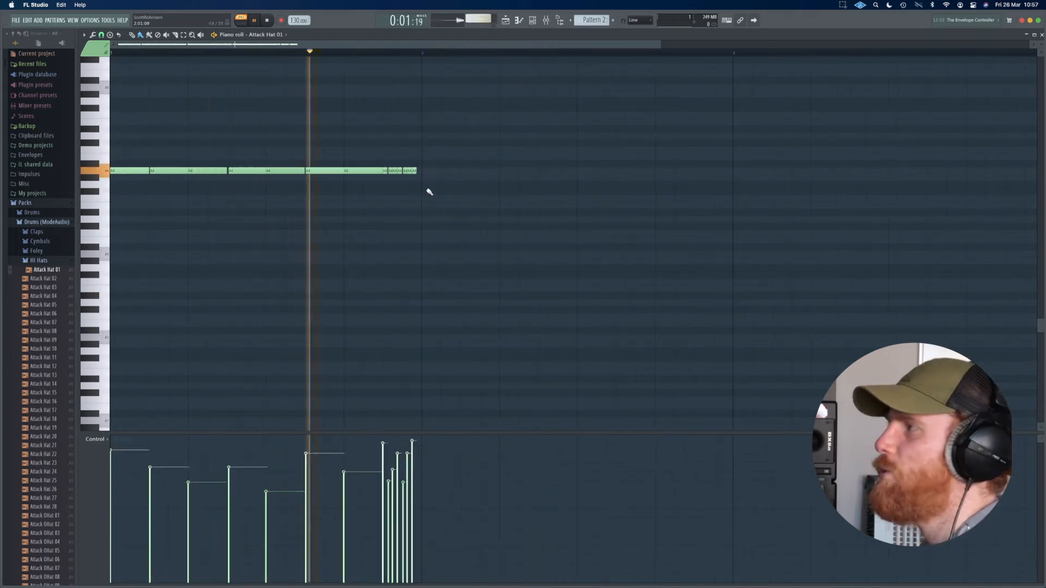
left_click(101, 35)
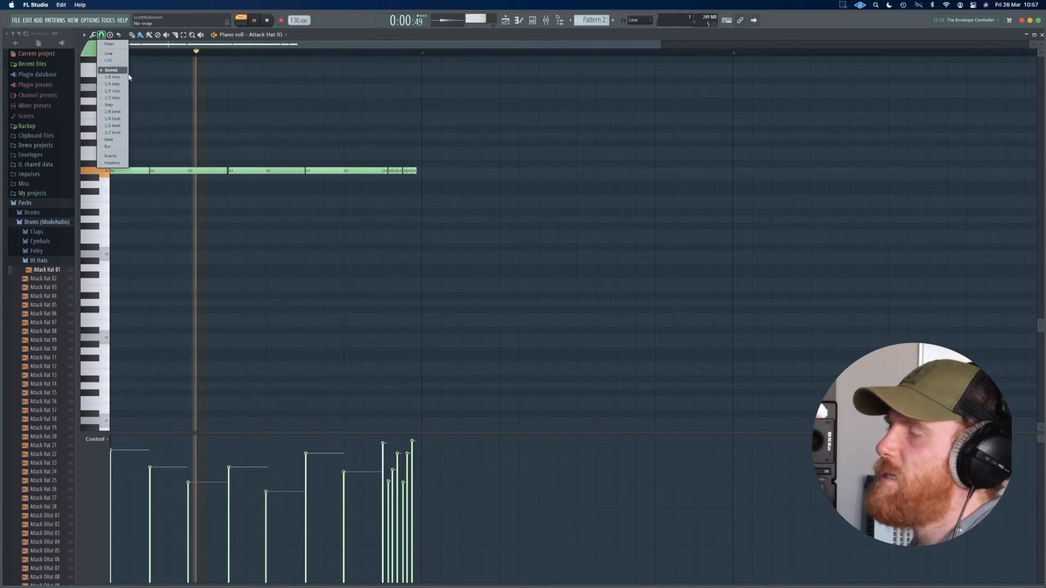
left_click(115, 84)
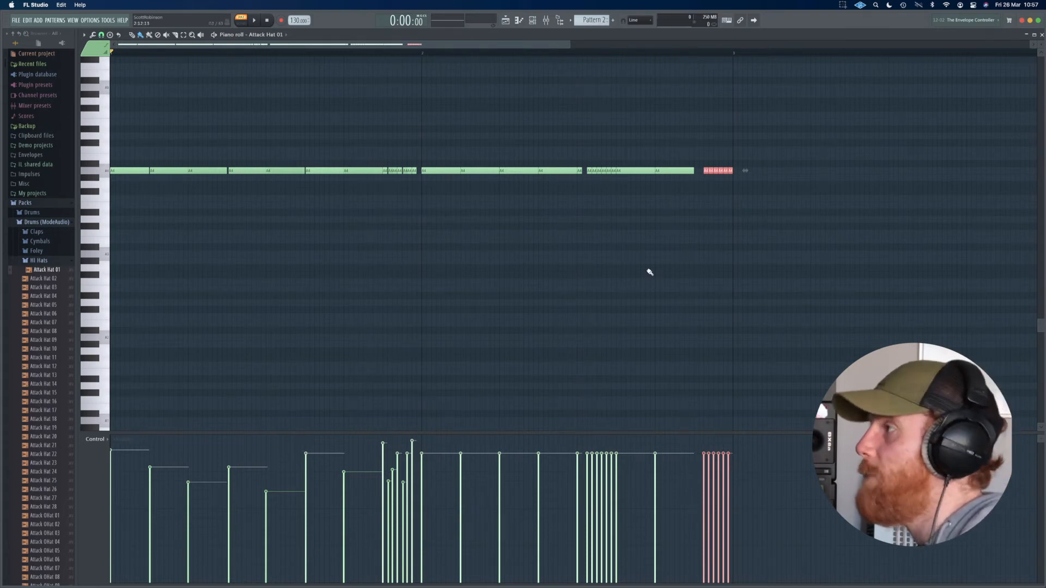
Select all the bar 2 notes, open the Quantize tool and choose the 16_backing 2 groove template
left_click_drag(749, 195, 431, 151)
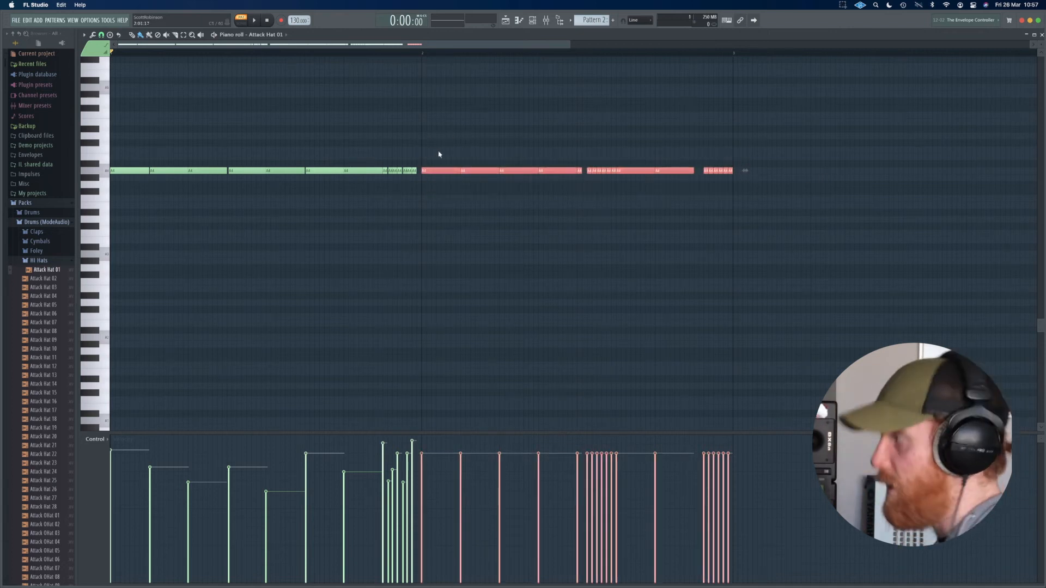
left_click(84, 35)
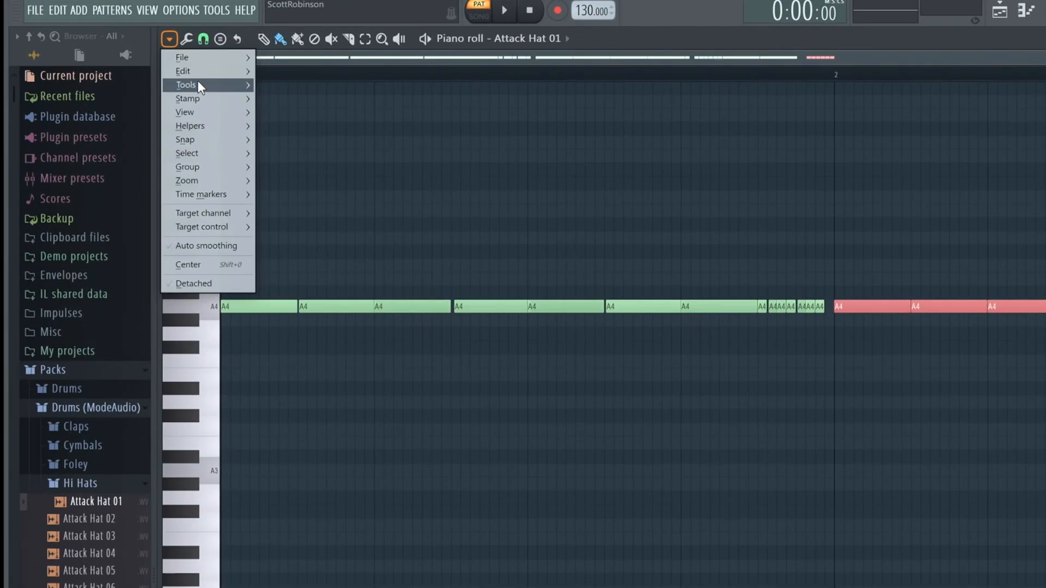
mouse_move(139, 82)
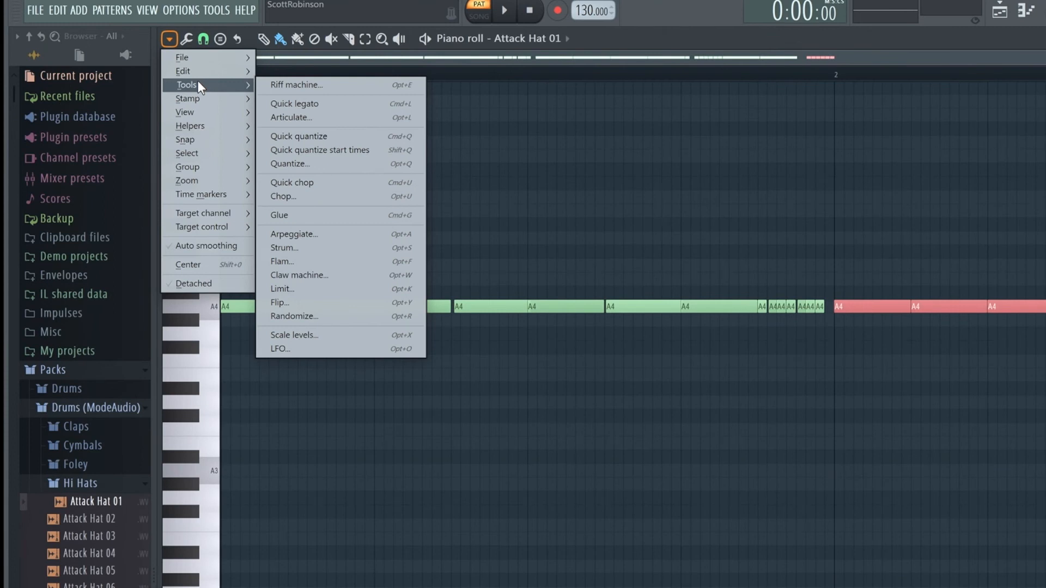
left_click(307, 164)
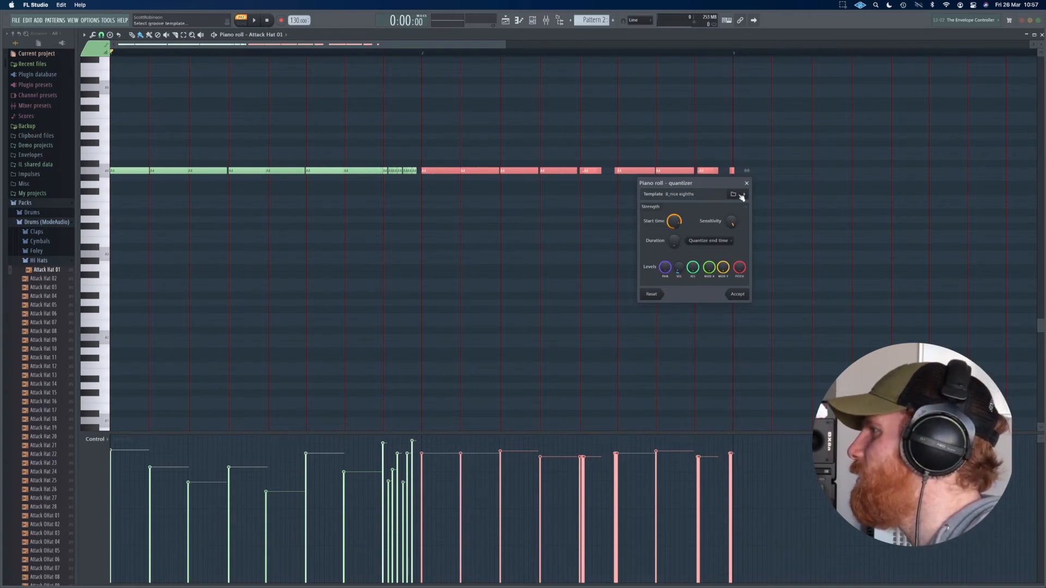
left_click(742, 194)
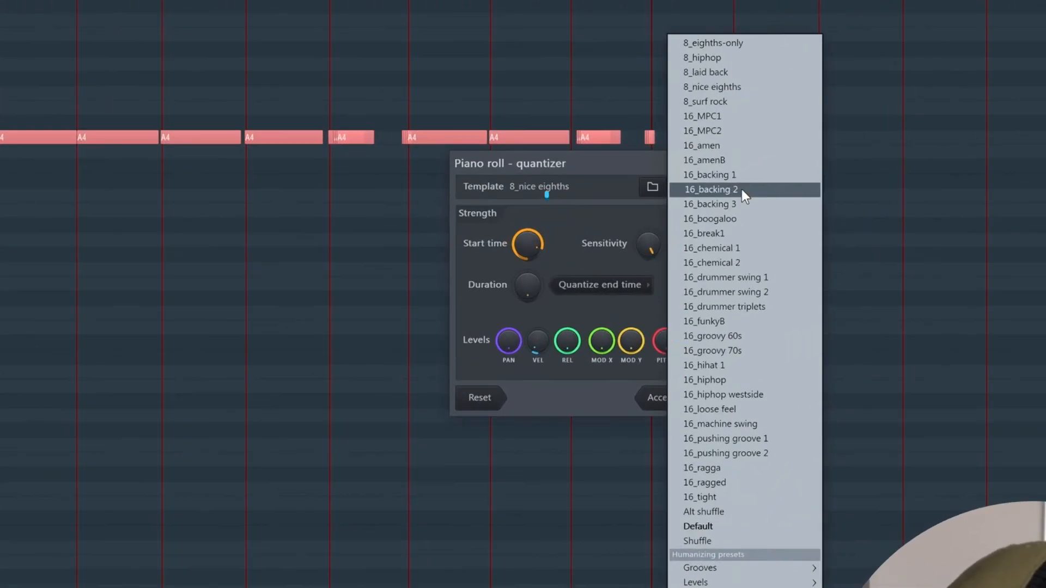
left_click(746, 174)
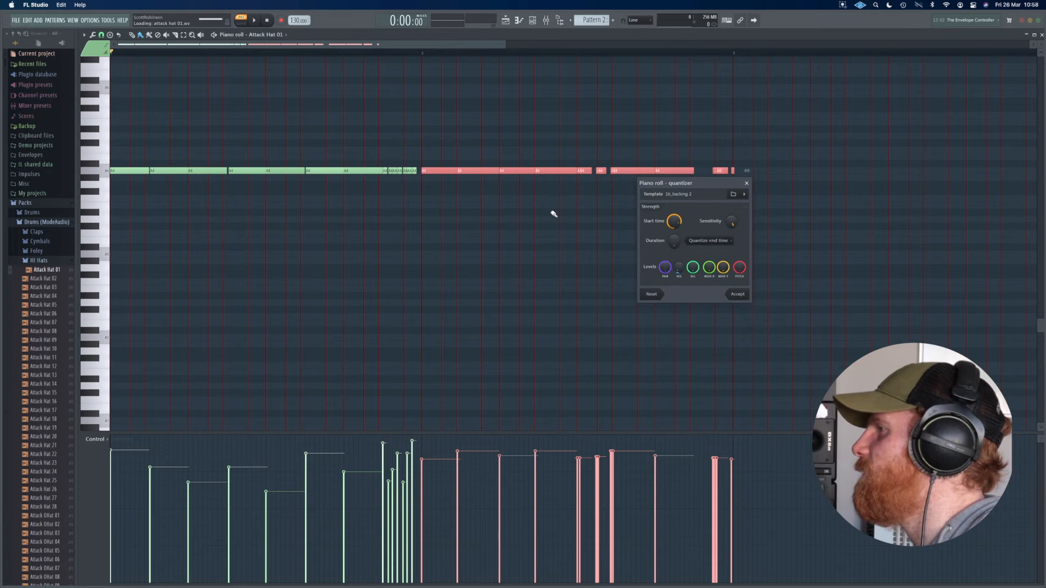
Play the quantized pattern, reduce the quantizer's start time strength to 9%, and raise it slightly while listening
key("space")
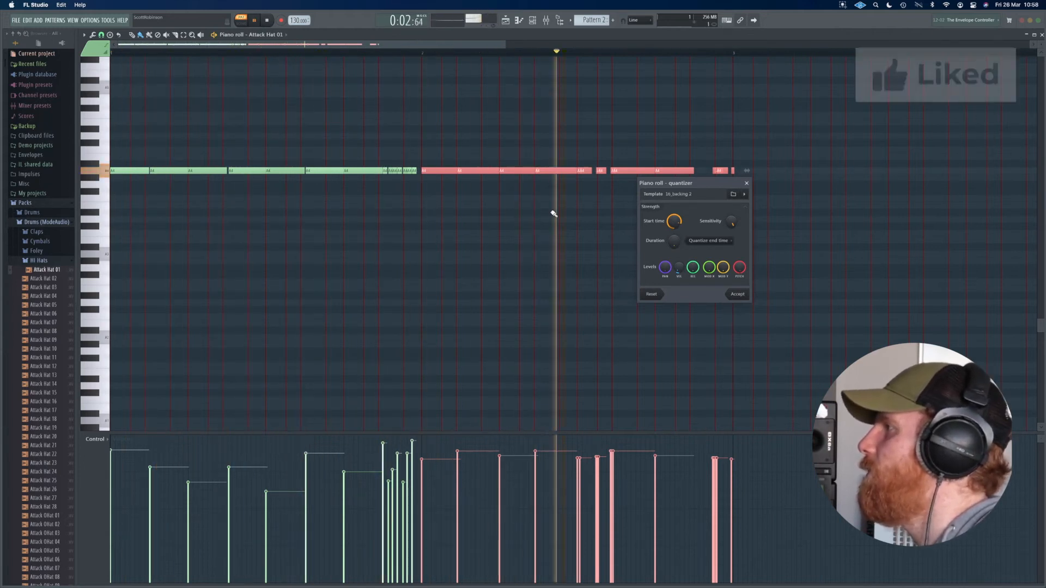
key("space")
left_click_drag(673, 221, 674, 259)
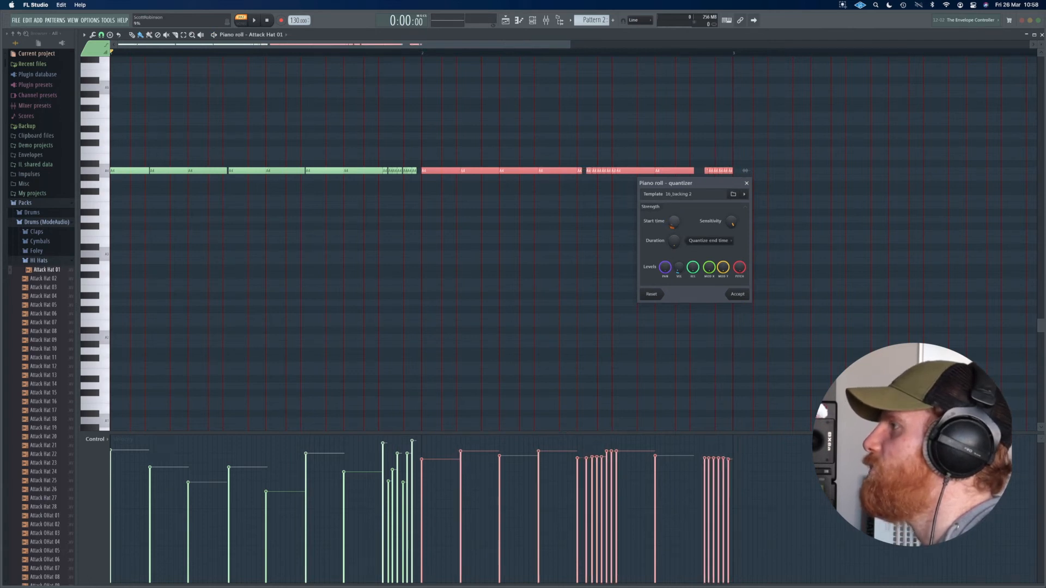
key("space")
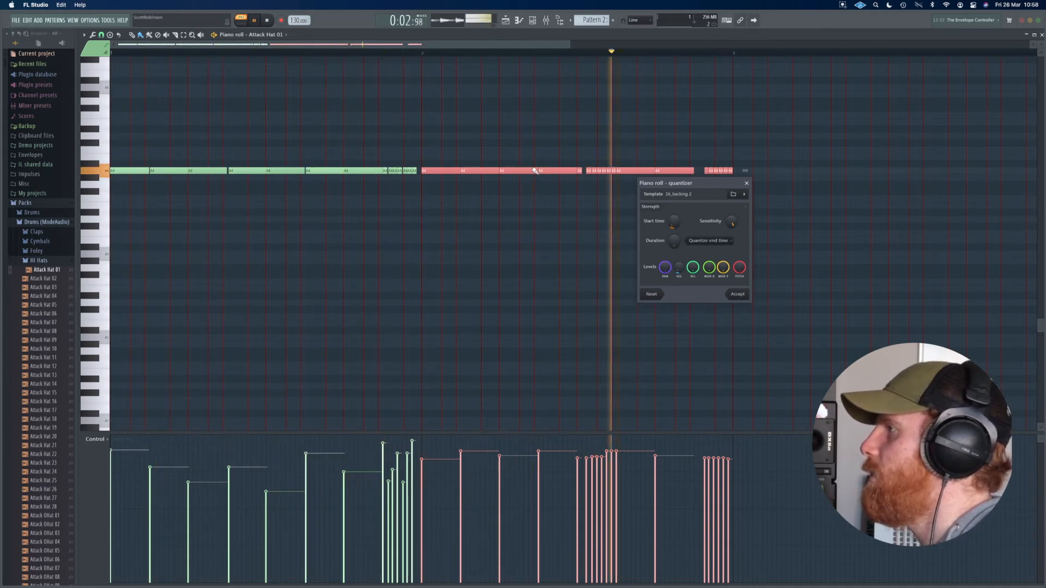
left_click_drag(674, 223, 674, 218)
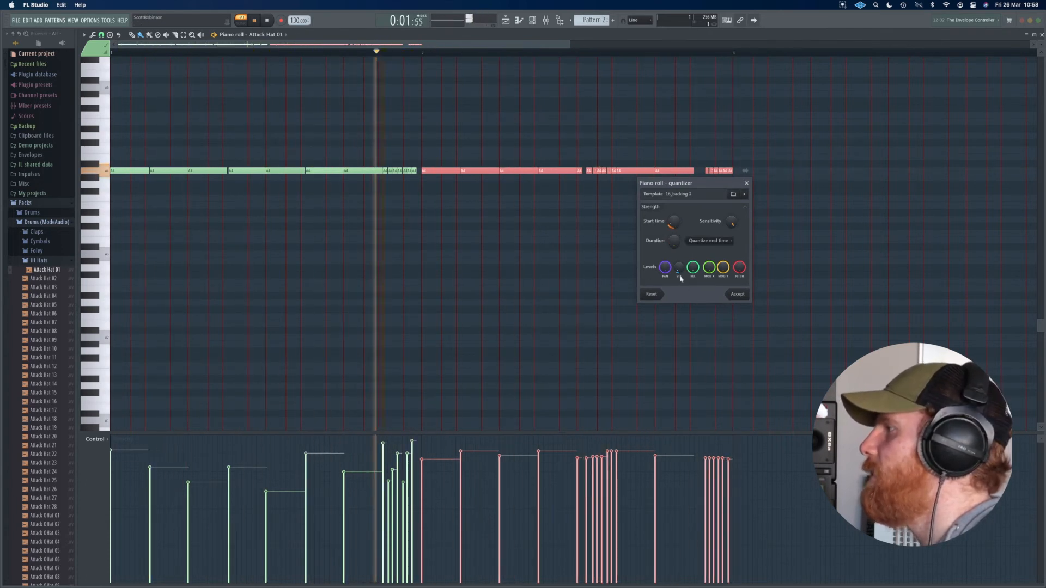
Raise the quantizer's velocity level strength, switch the template to 16_break1 and accept the quantization
left_click_drag(677, 270, 677, 261)
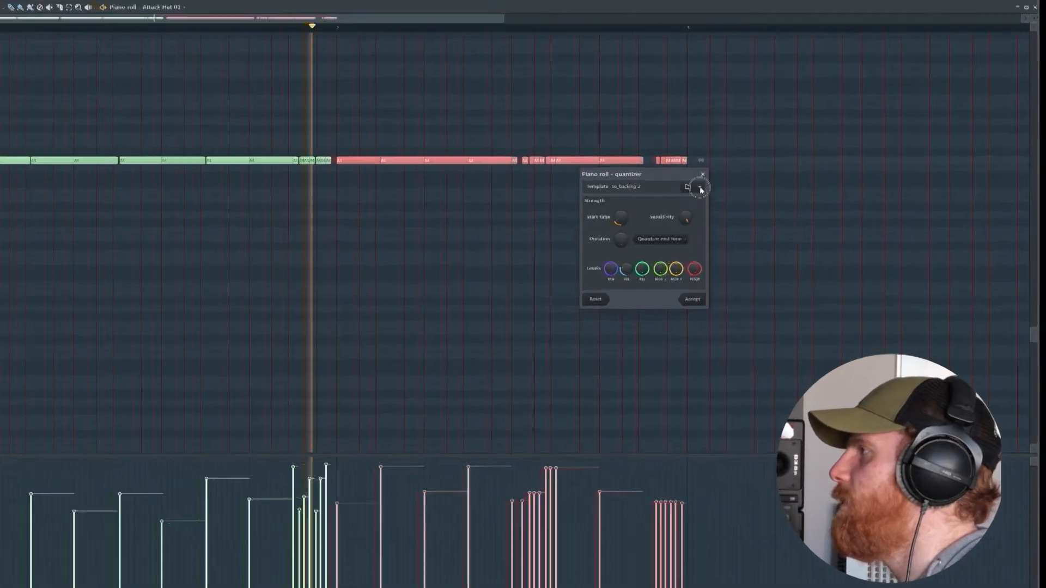
left_click(745, 195)
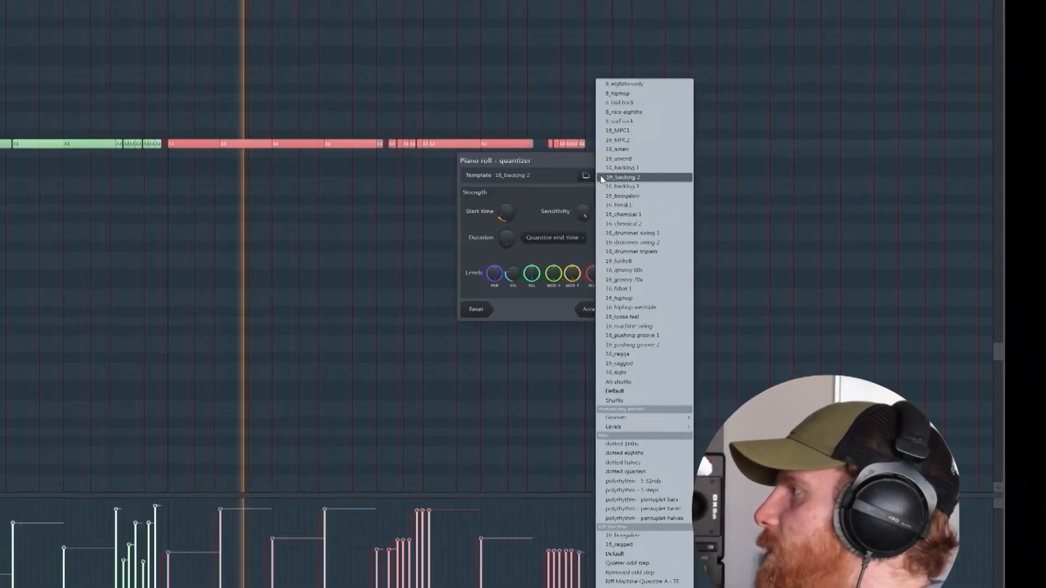
left_click(531, 188)
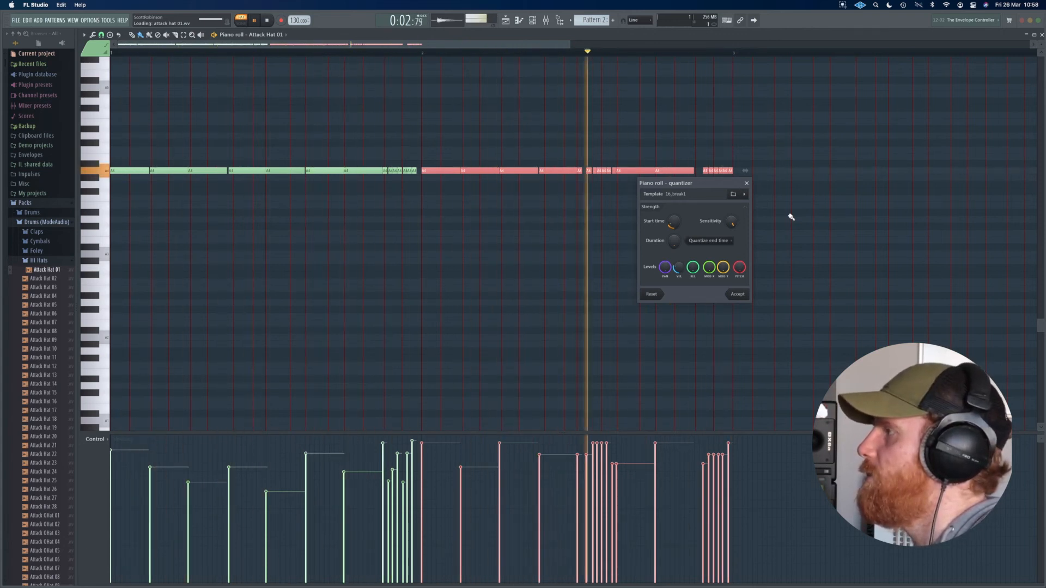
left_click(741, 295)
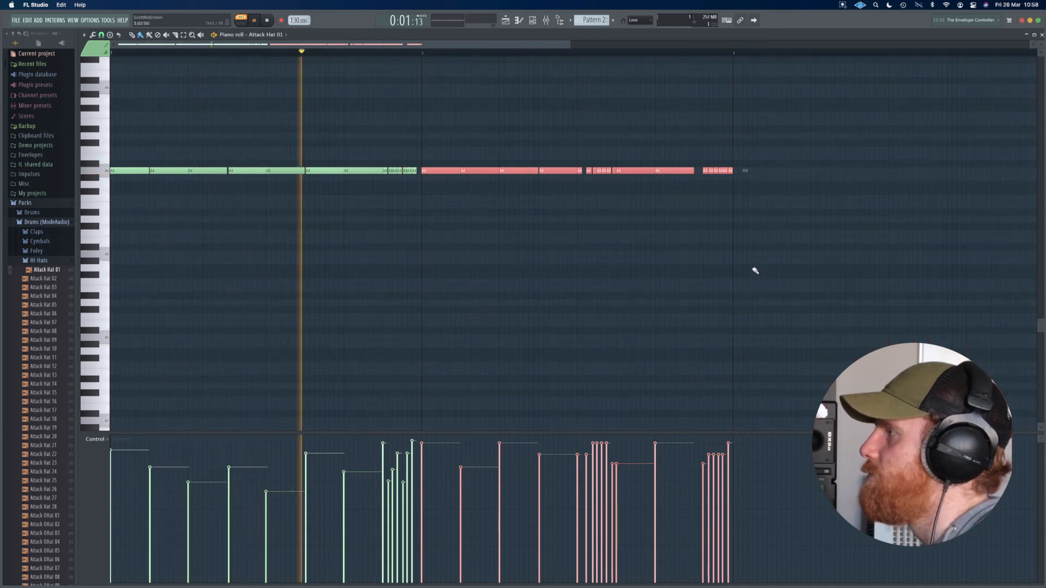
Return the selected bar 2 notes to one even, lower velocity
key("super+z")
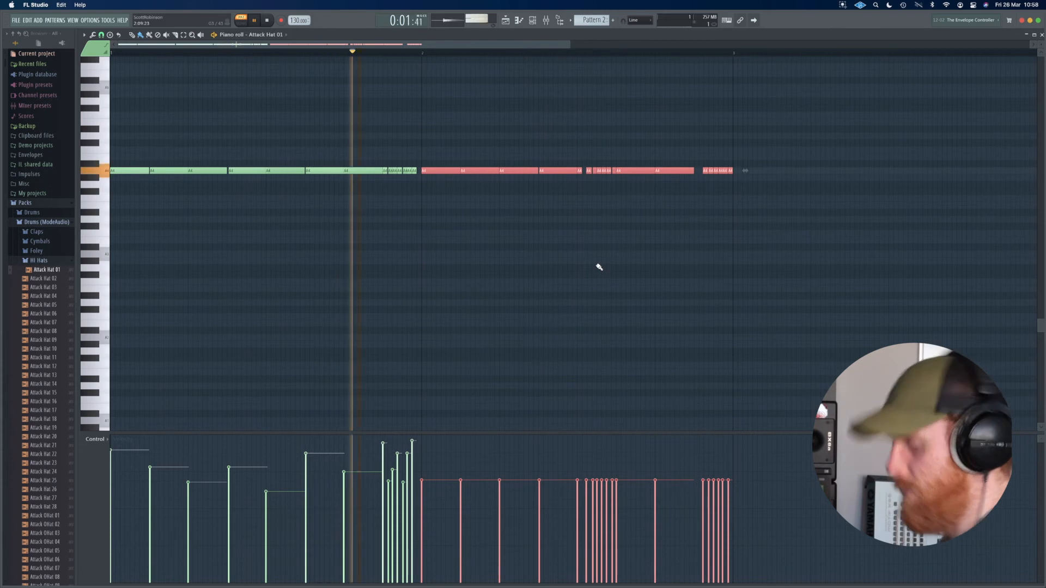
key("super+z")
key("super+z")
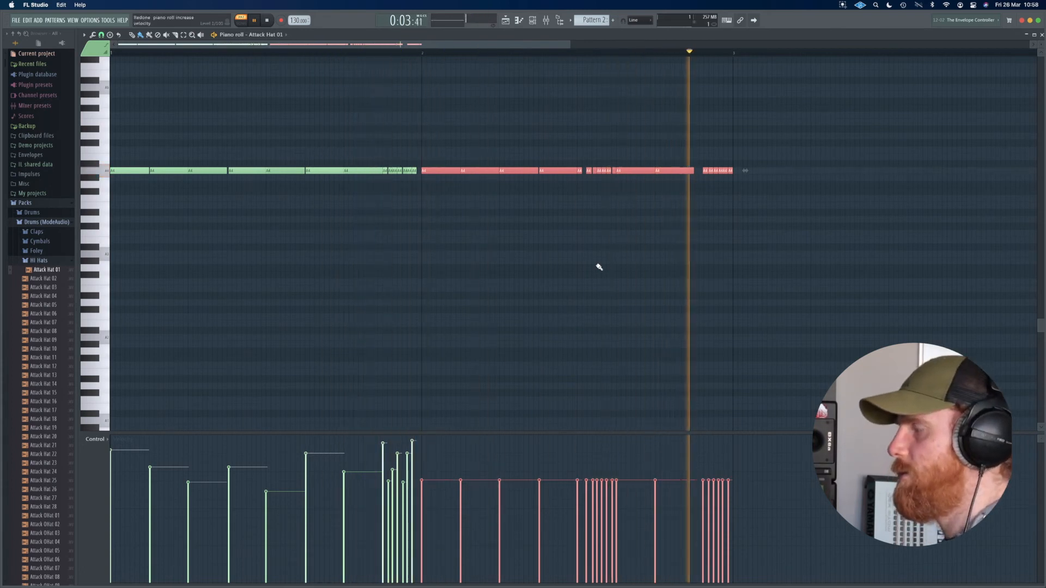
Quantize the selected bar 2 notes again with the 16_break1 template, accept it and stop playback
left_click(85, 34)
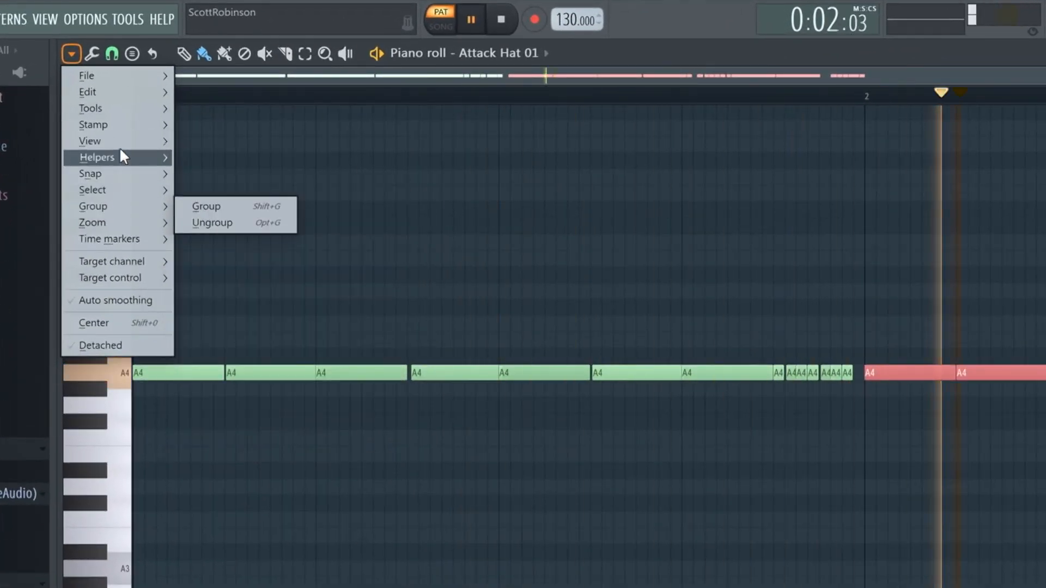
mouse_move(133, 107)
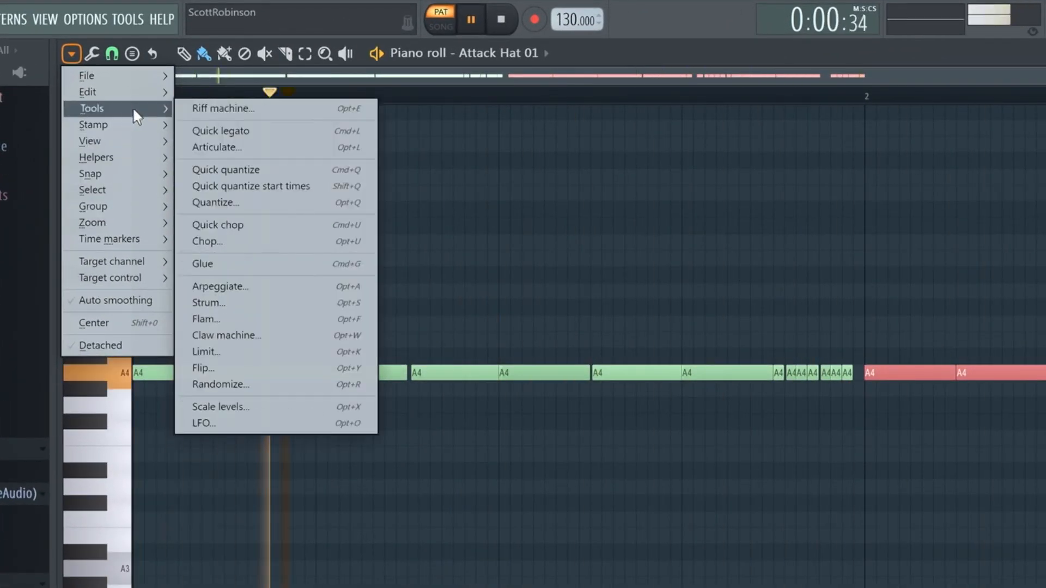
left_click(238, 200)
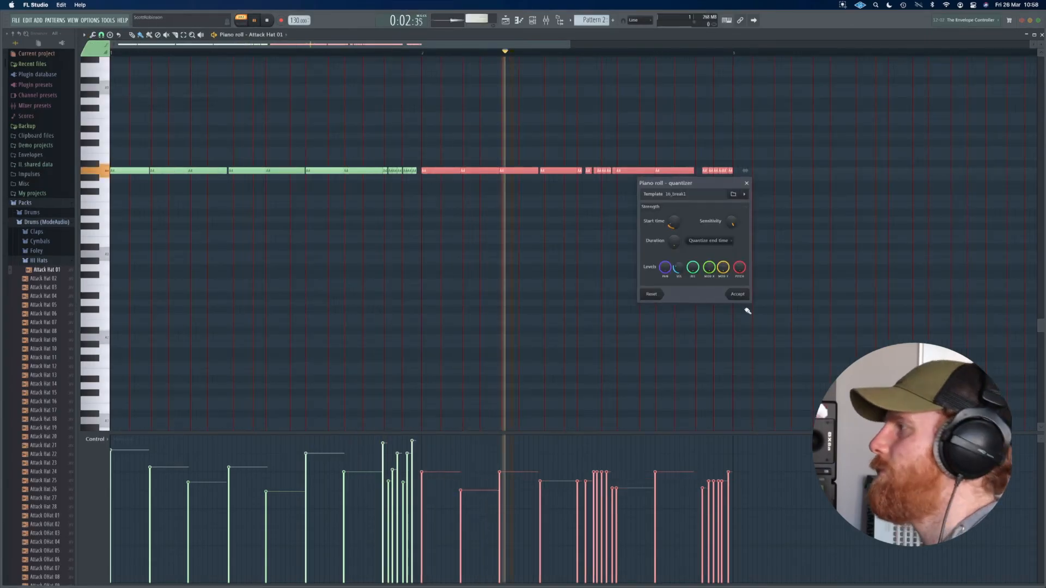
left_click(741, 294)
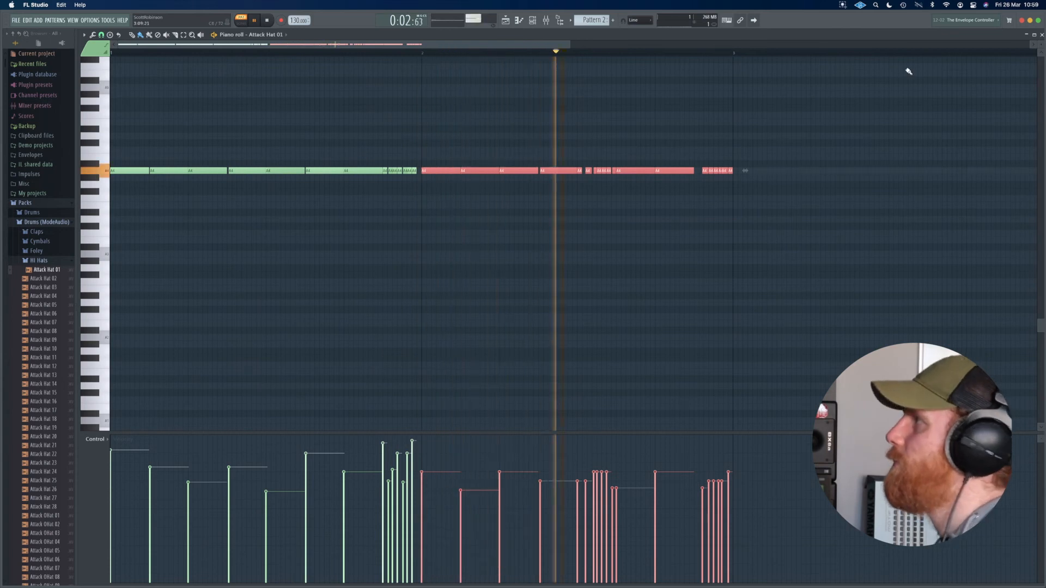
key("space")
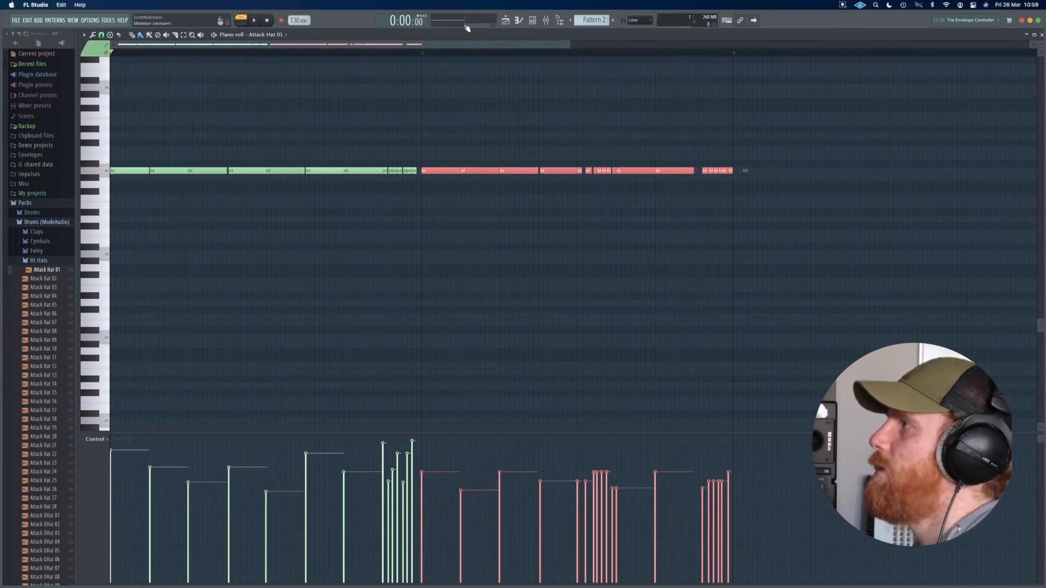
Place Pattern 2 at the start of playlist Track 1 and the Attack Kick 02 sample beneath it on Track 2
left_click(507, 23)
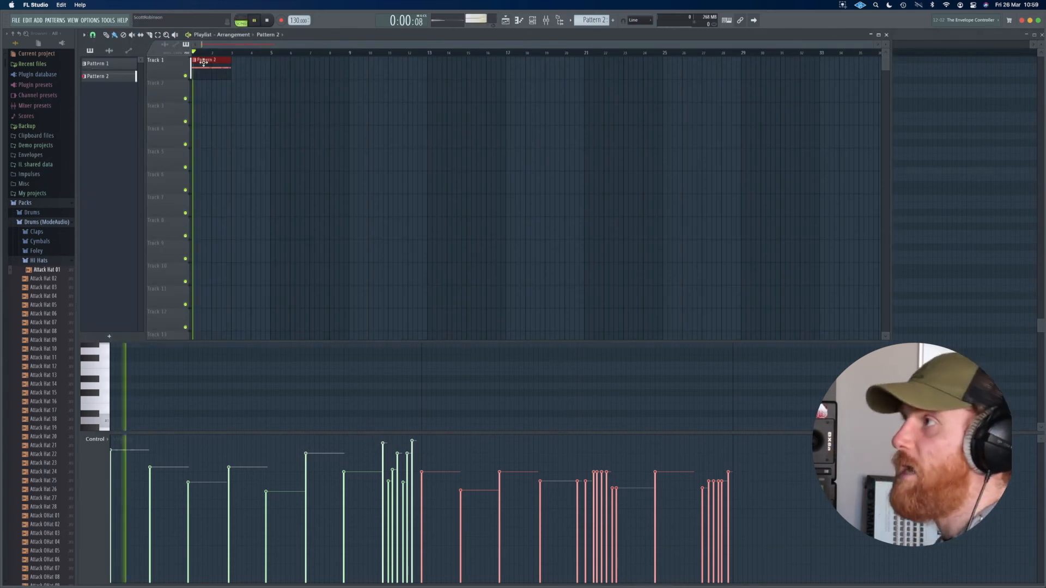
key("space")
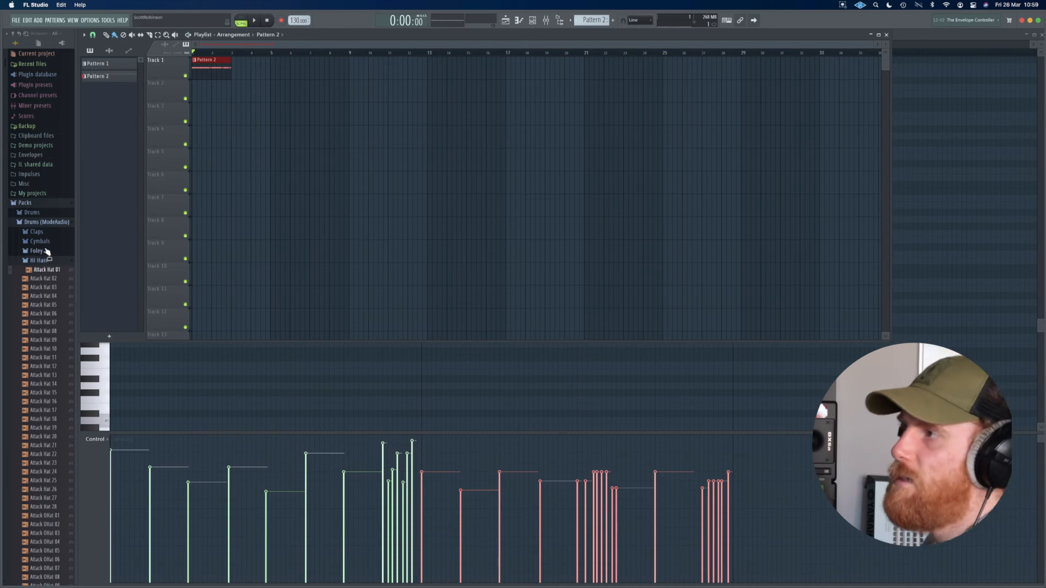
left_click(39, 260)
left_click(40, 270)
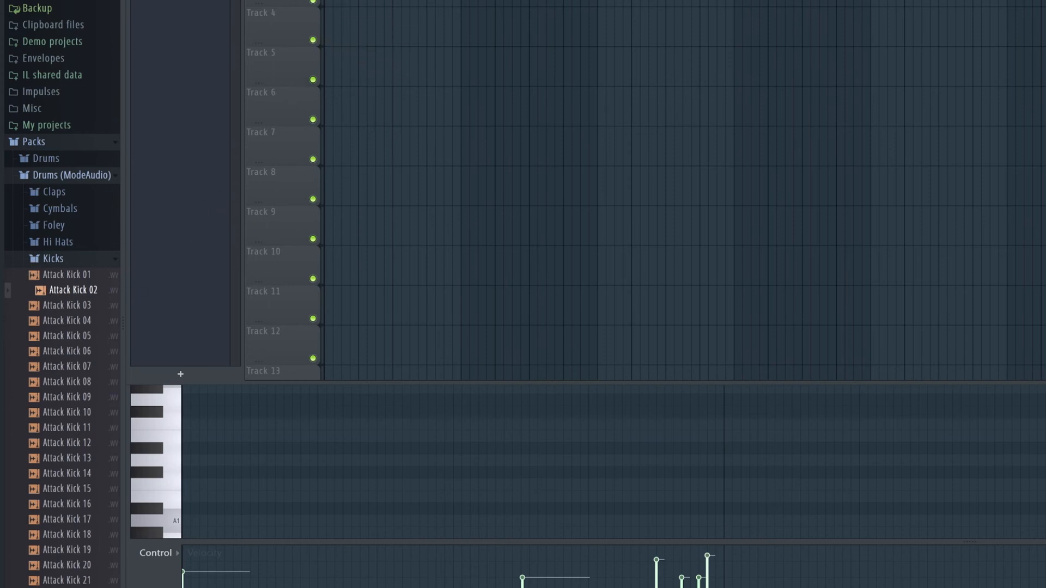
Audition snares from the Drums (ModeAudio) pack, place Attack Snare 11 on beat 2 of Track 3 and play briefly
left_click(59, 258)
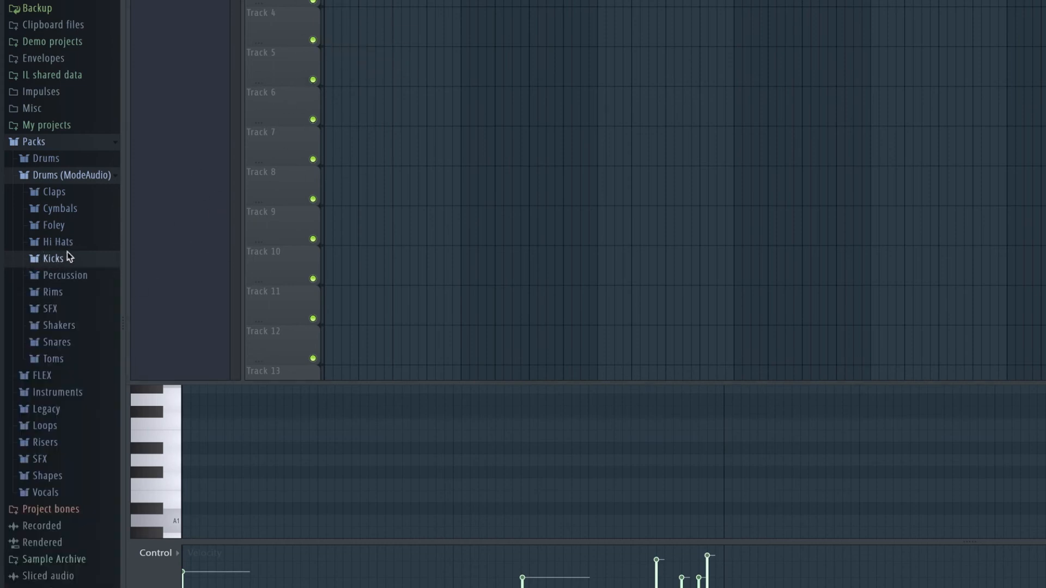
left_click(81, 346)
left_click_drag(73, 391, 70, 393)
left_click(73, 434)
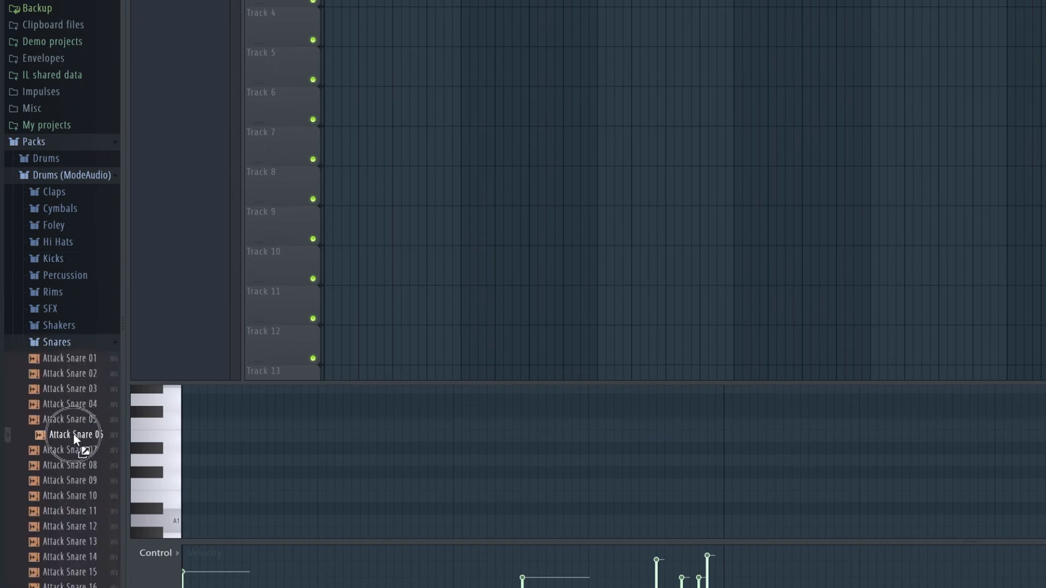
left_click(72, 510)
left_click_drag(69, 517, 341, 300)
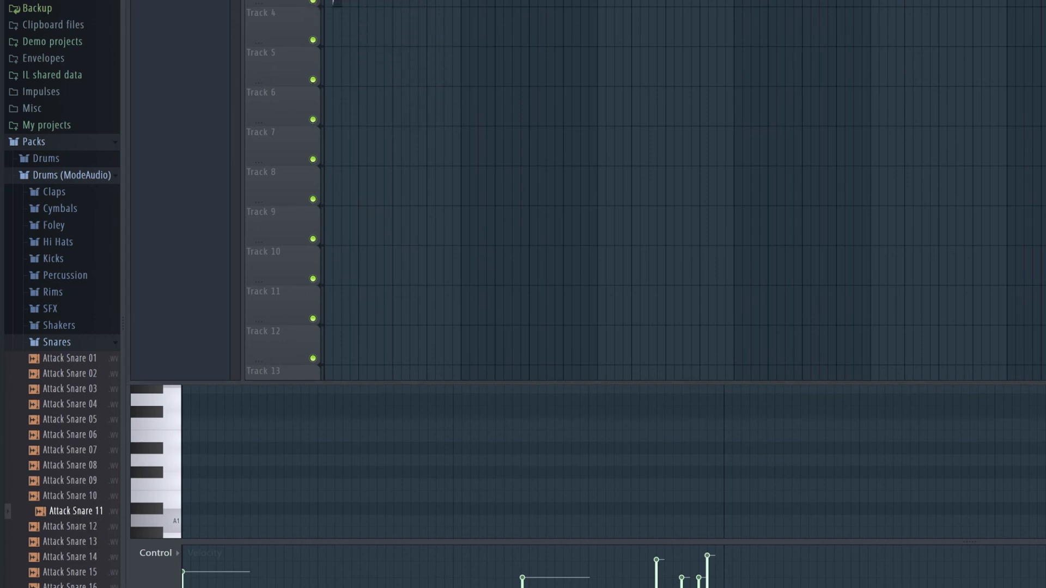
key("space")
key("space")
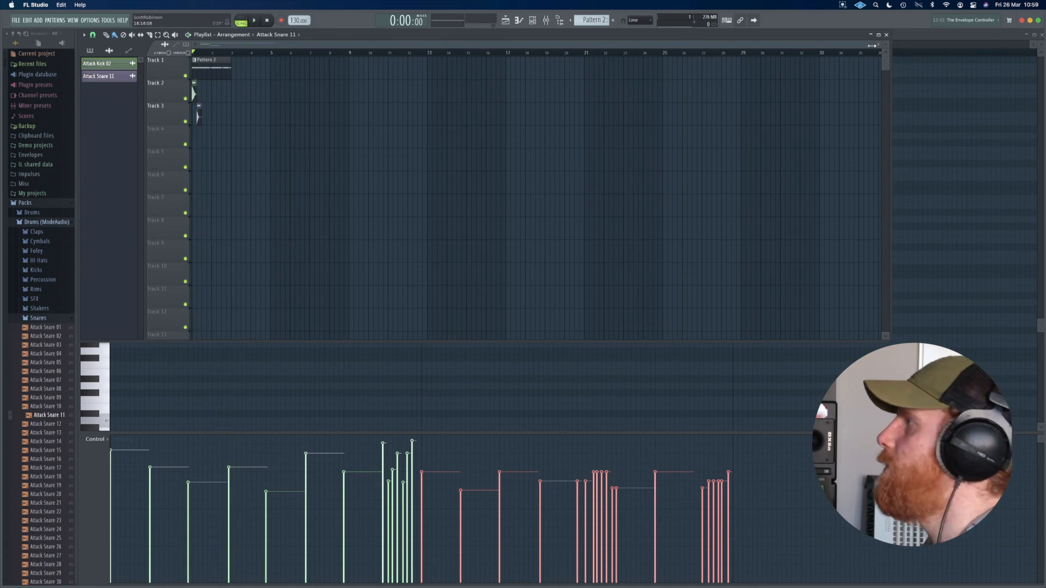
Set the tempo to 74 and build a bar 1 beat with three Attack Kick 02 clips and two Attack Snare 11 clips
left_click_drag(872, 46, 357, 44)
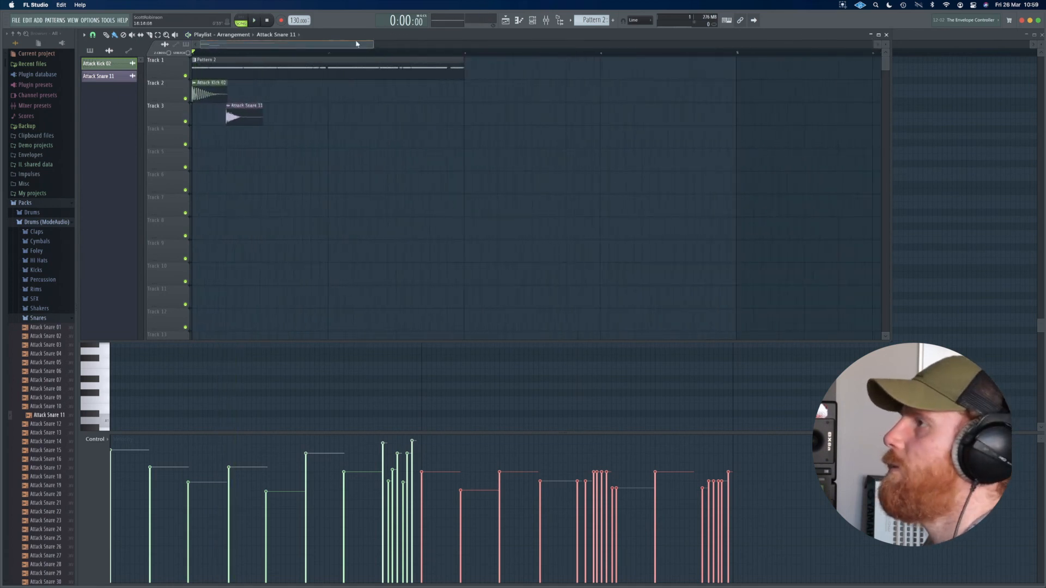
left_click_drag(299, 20, 299, 18)
right_click(257, 131)
left_click(233, 113)
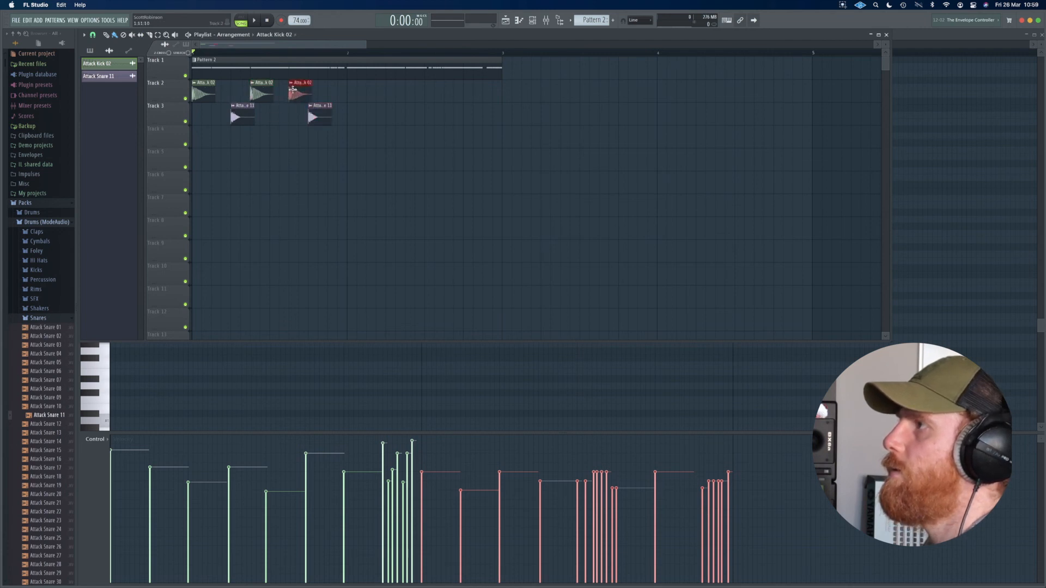
Duplicate the bar 1 kick and snare clips into bar 2, start playback and clear the clip selection
left_click_drag(346, 120, 202, 82)
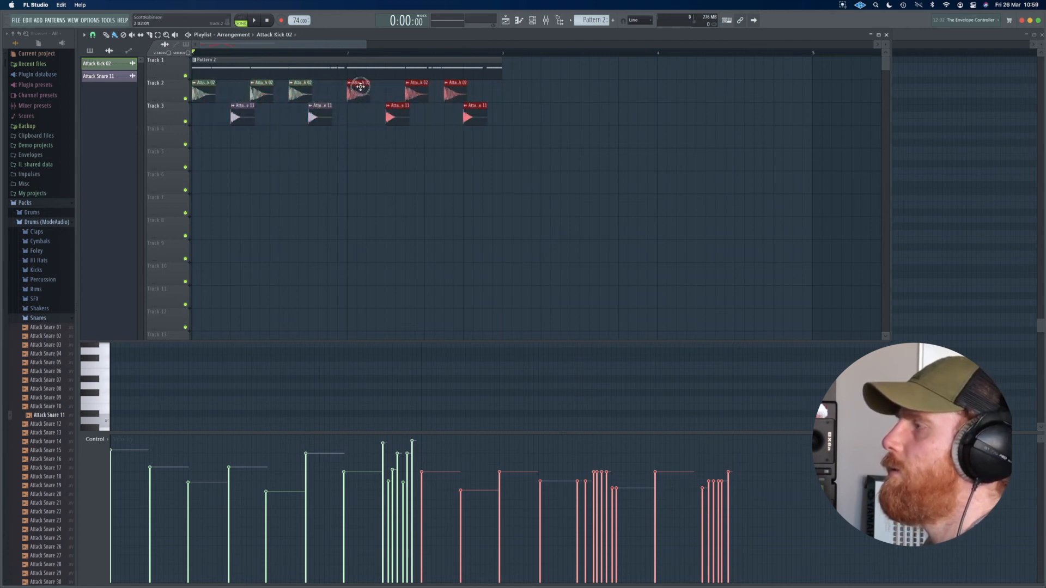
key("space")
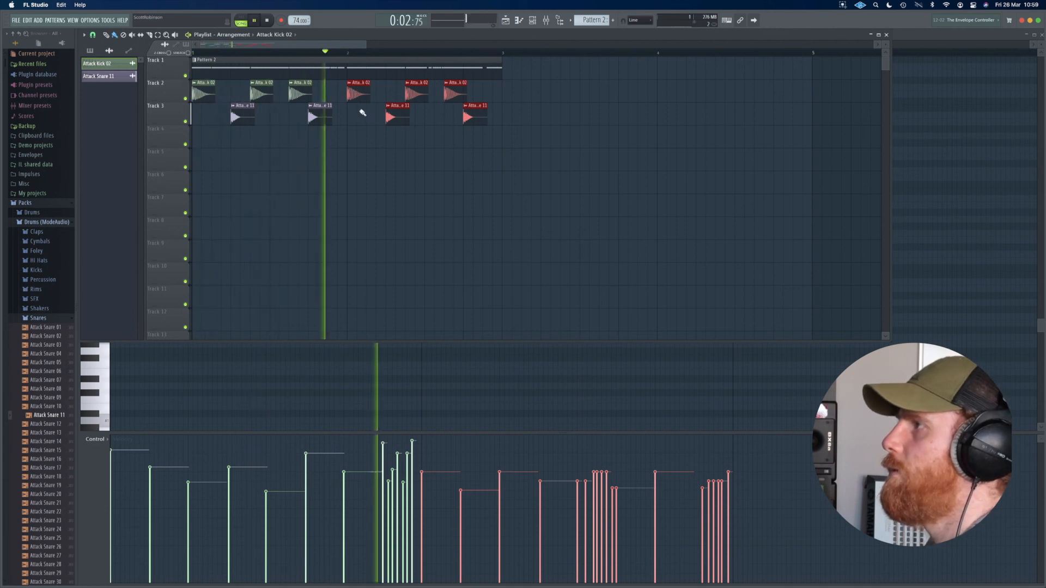
right_click(364, 123)
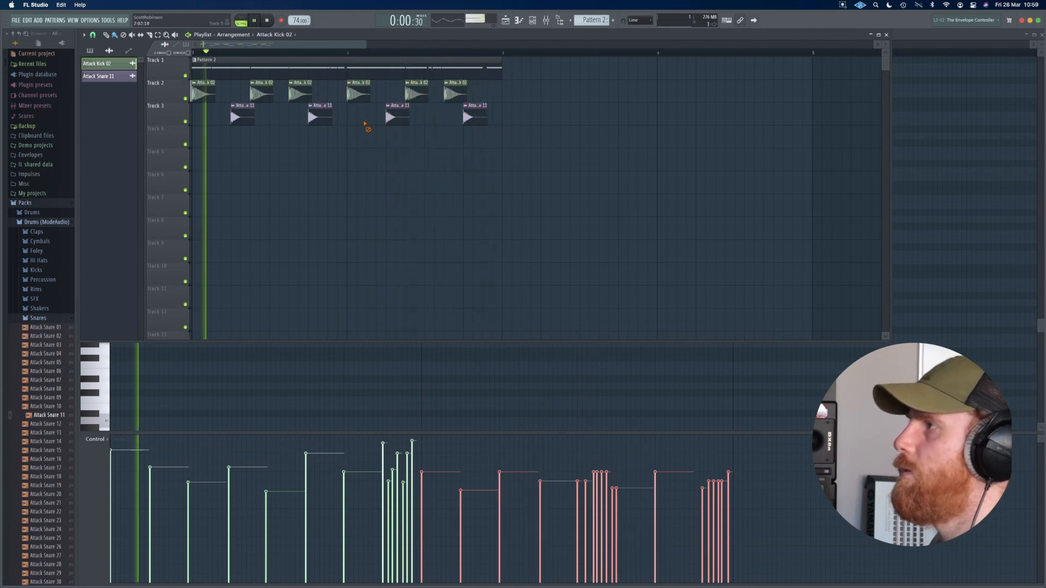